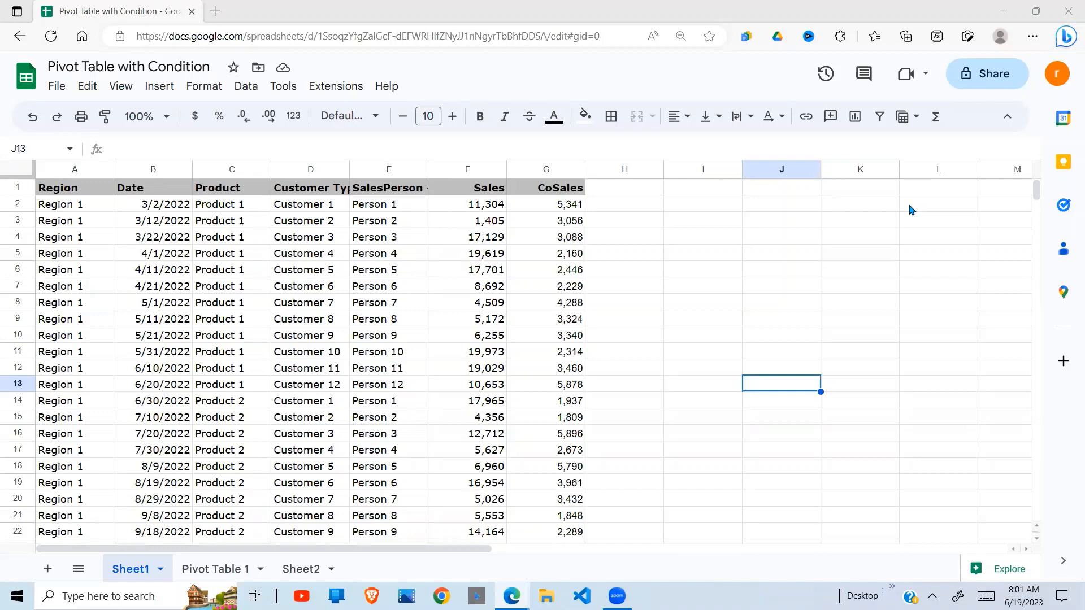
Examine the finished report on the Pivot Table 1 sheet, including its row and value field settings.
left_click(213, 575)
left_click(218, 571)
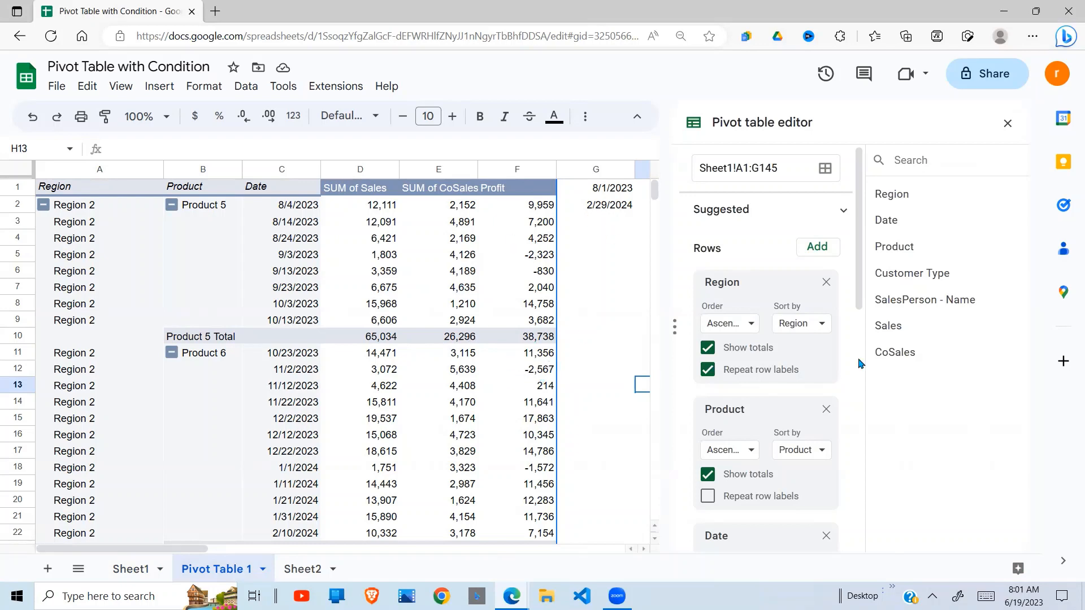
scroll(857, 394, "down", 5)
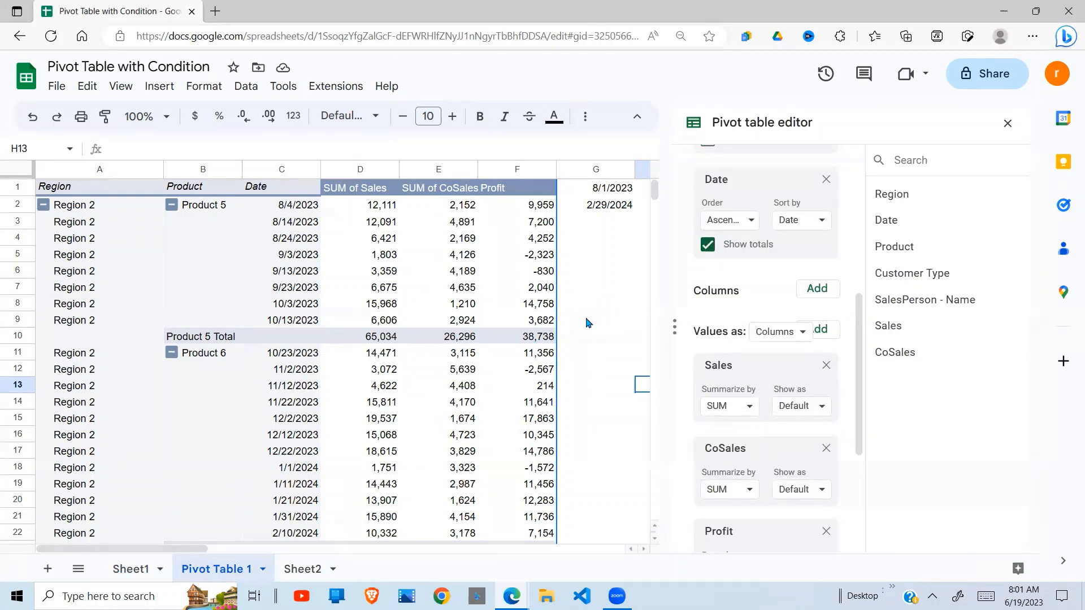
left_click(449, 355)
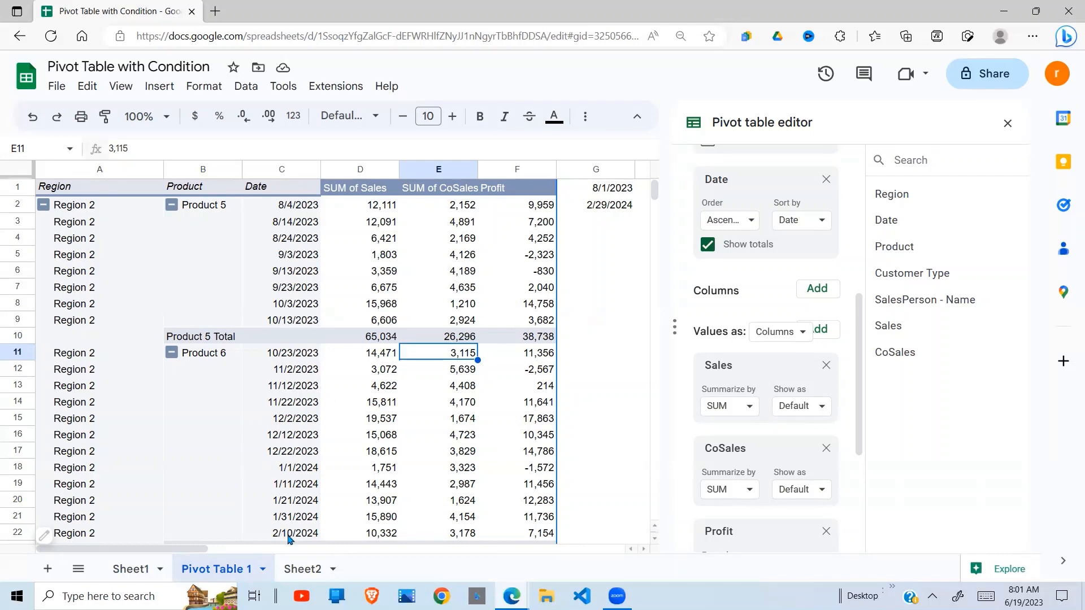
Examine the source data on Sheet1, looking over the Region, Product, SalesPerson, Sales and CoSales columns.
left_click(135, 572)
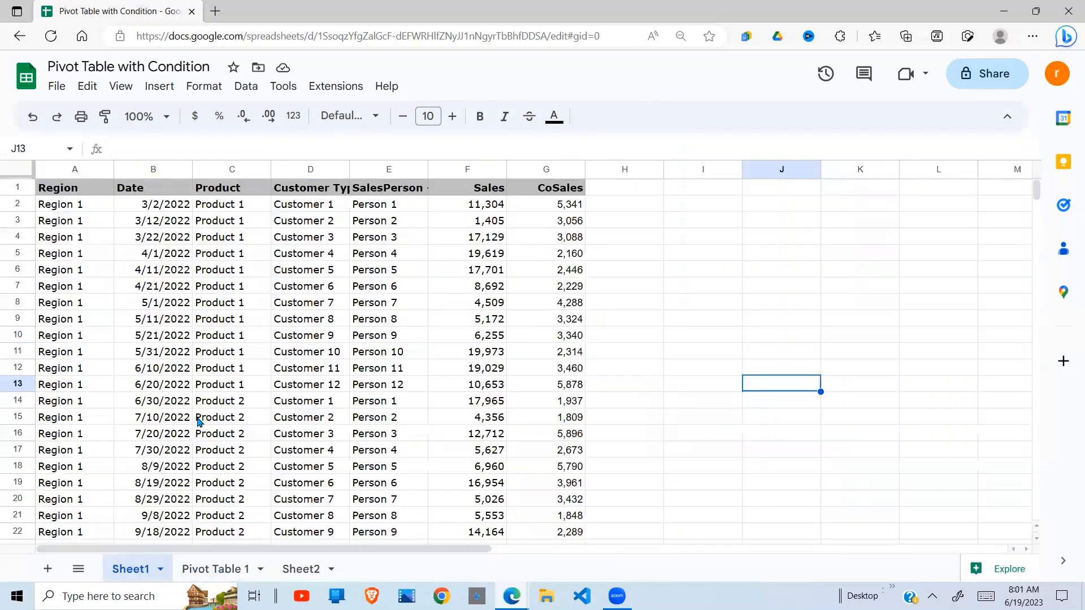
left_click(225, 455)
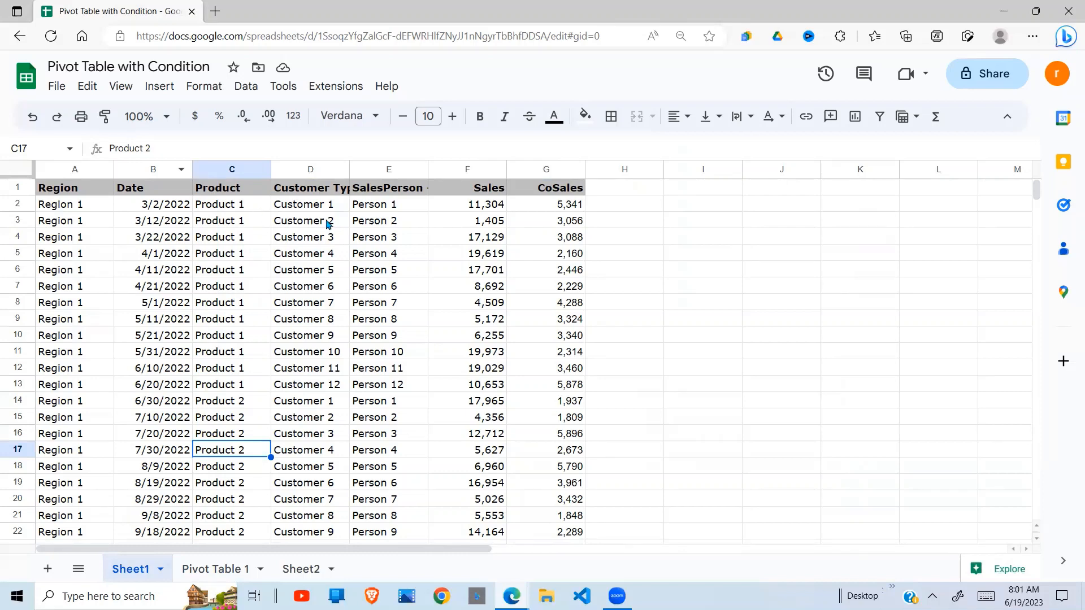
left_click(388, 222)
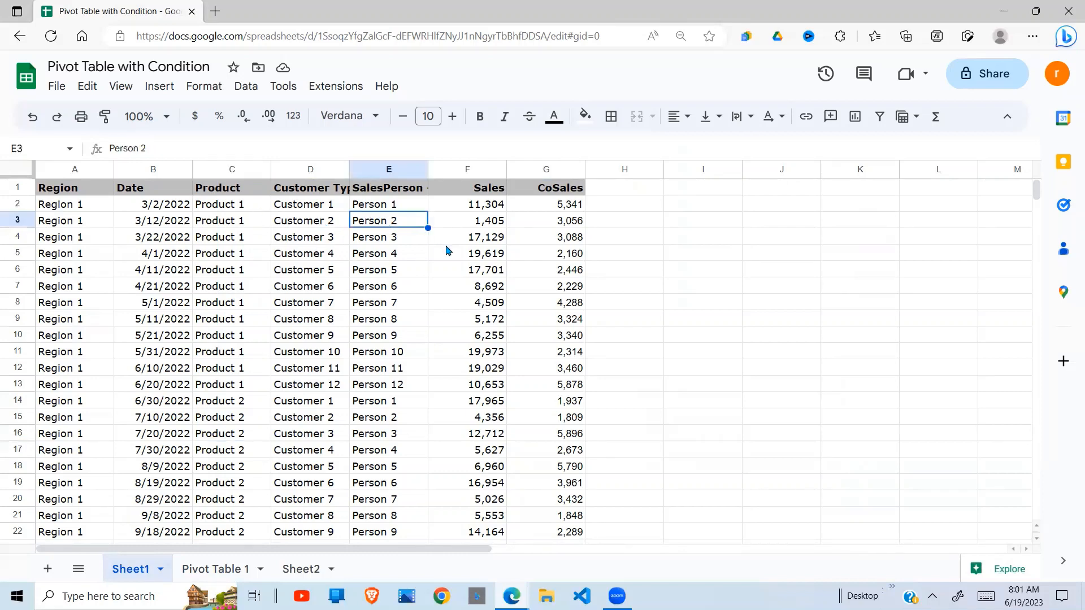
left_click(490, 238)
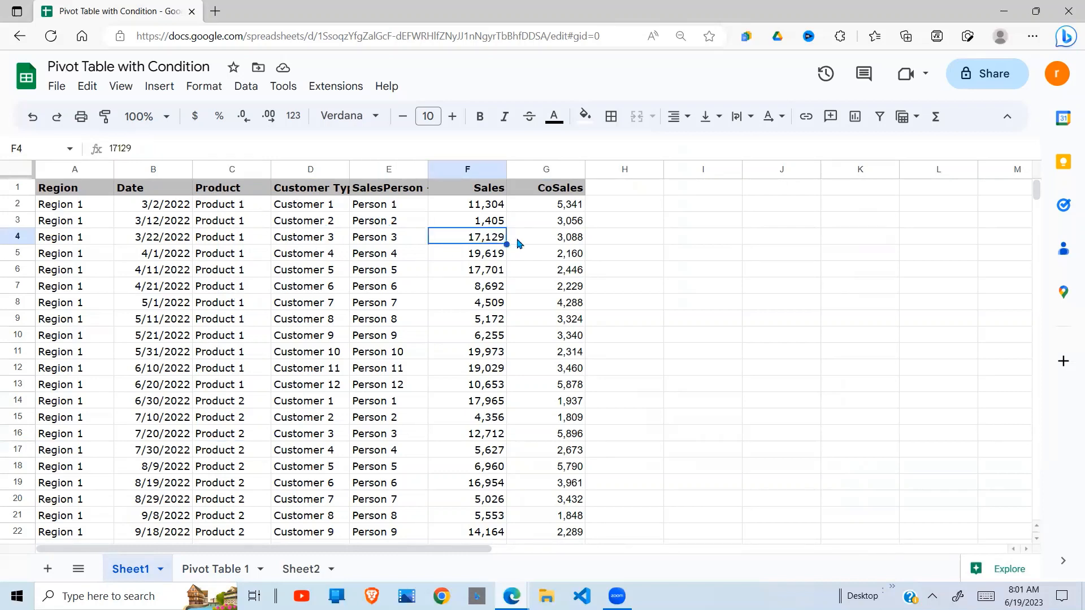
left_click(568, 240)
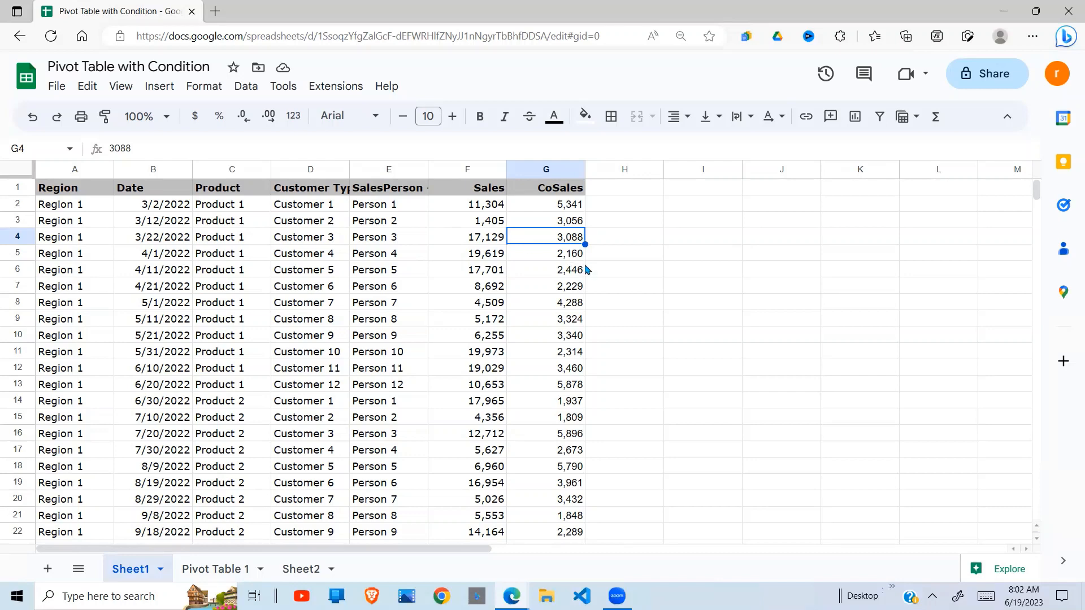
left_click(493, 308)
left_click(450, 352)
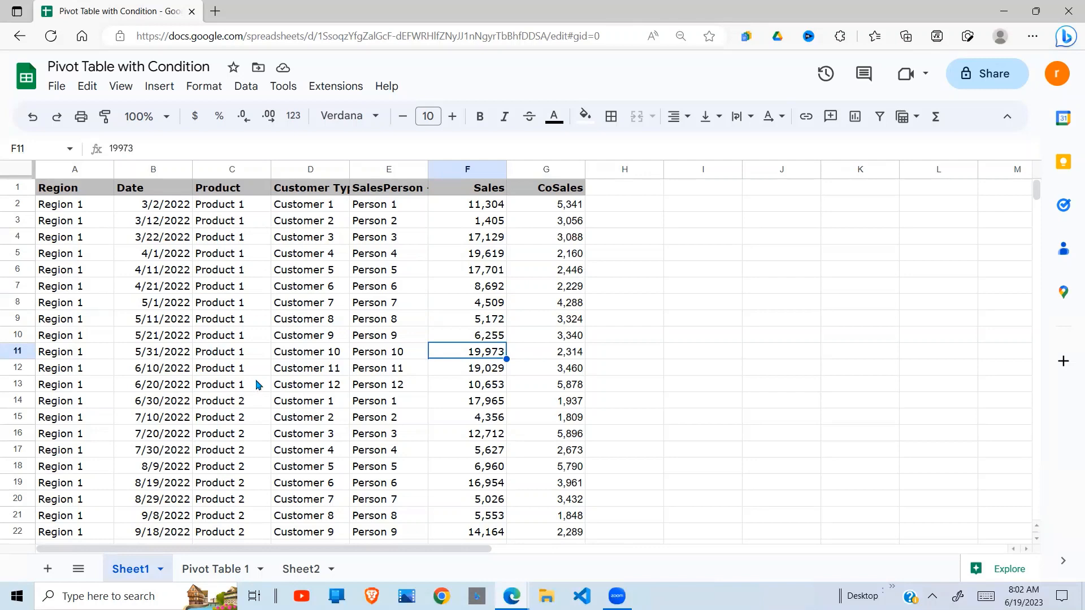
left_click(57, 202)
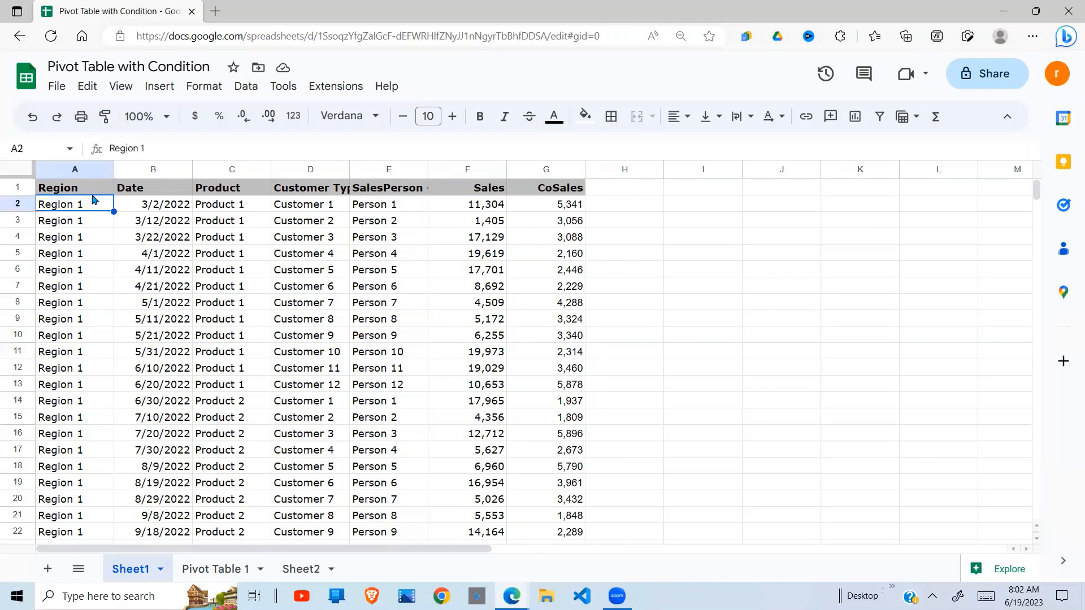
Create a pivot table on a new sheet from the Sheet1 data range A1:G145.
left_click_drag(73, 187, 547, 402)
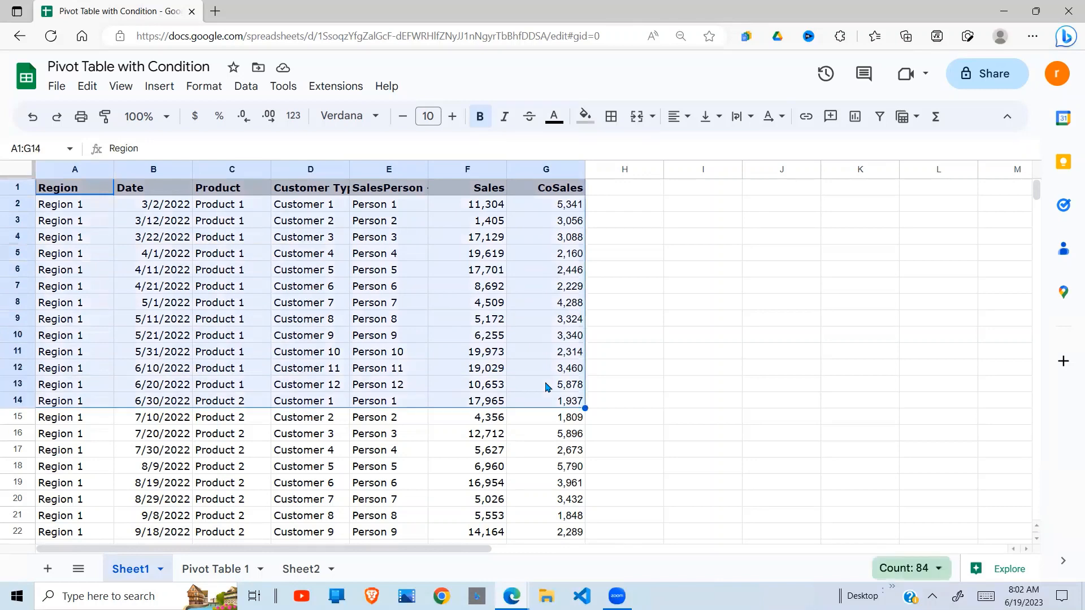
key("ctrl+shift+Down")
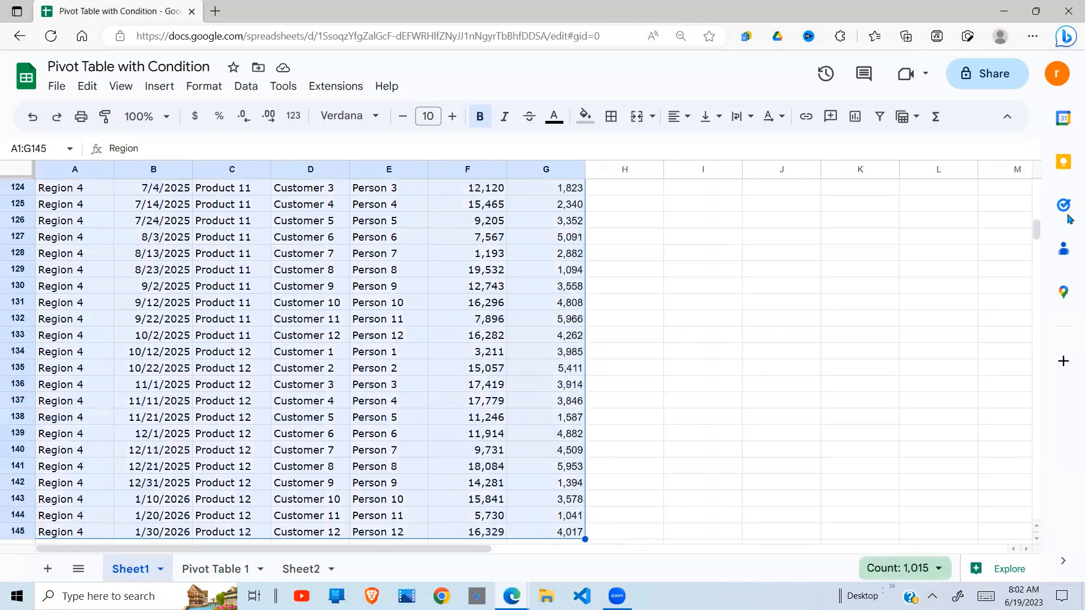
left_click_drag(1037, 234, 1038, 204)
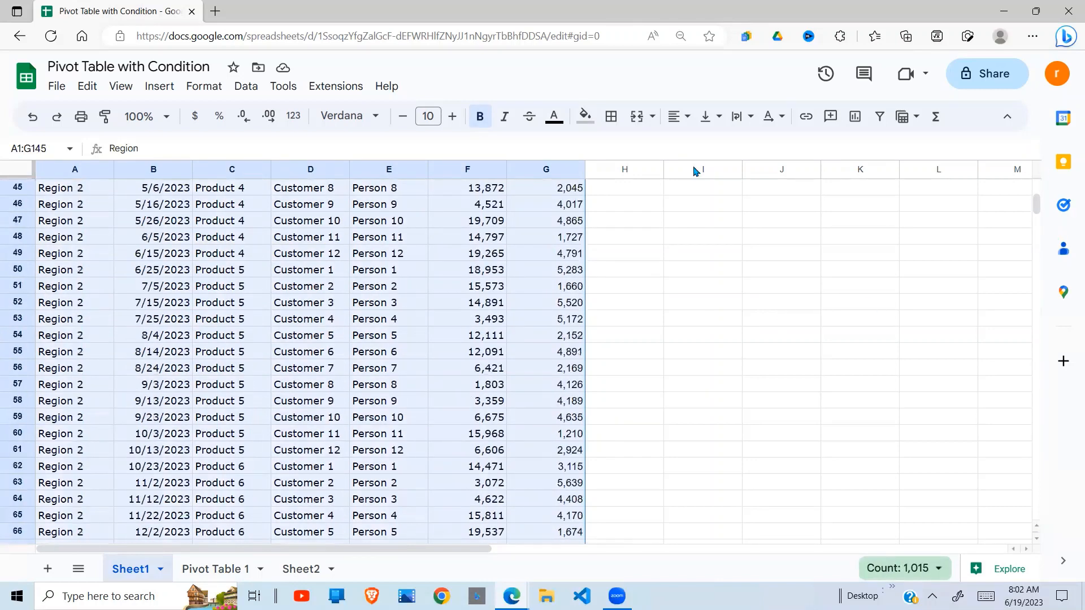
left_click(241, 89)
left_click(164, 91)
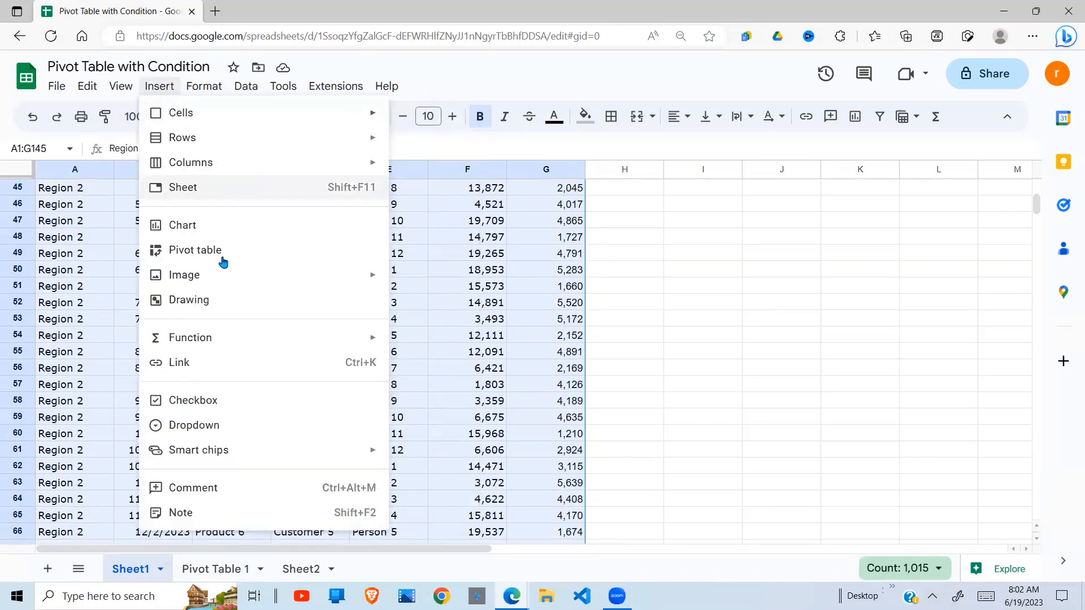
left_click(219, 250)
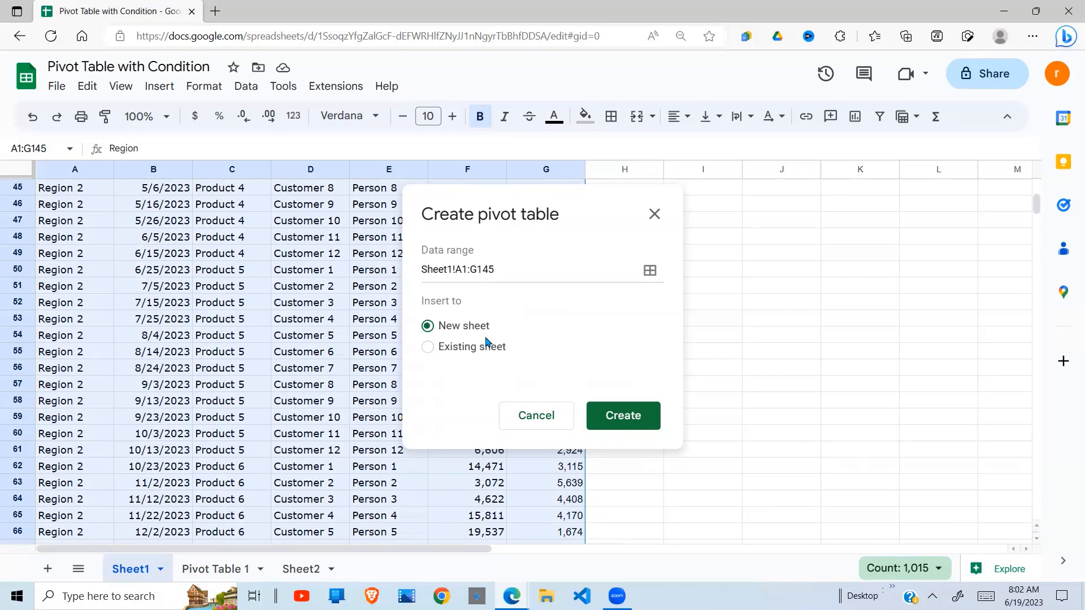
left_click(598, 401)
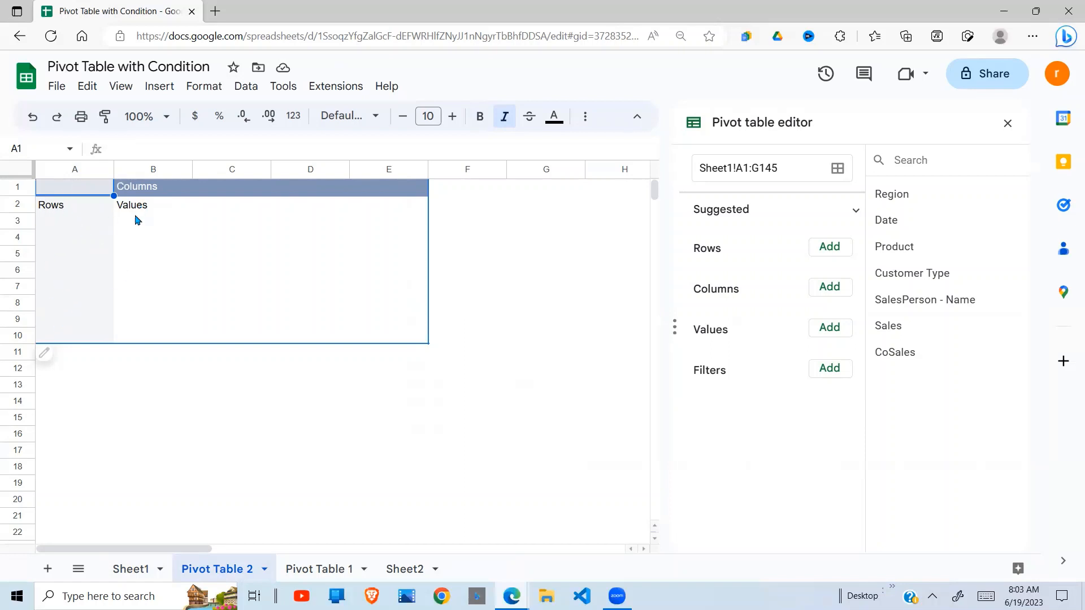
left_click(831, 249)
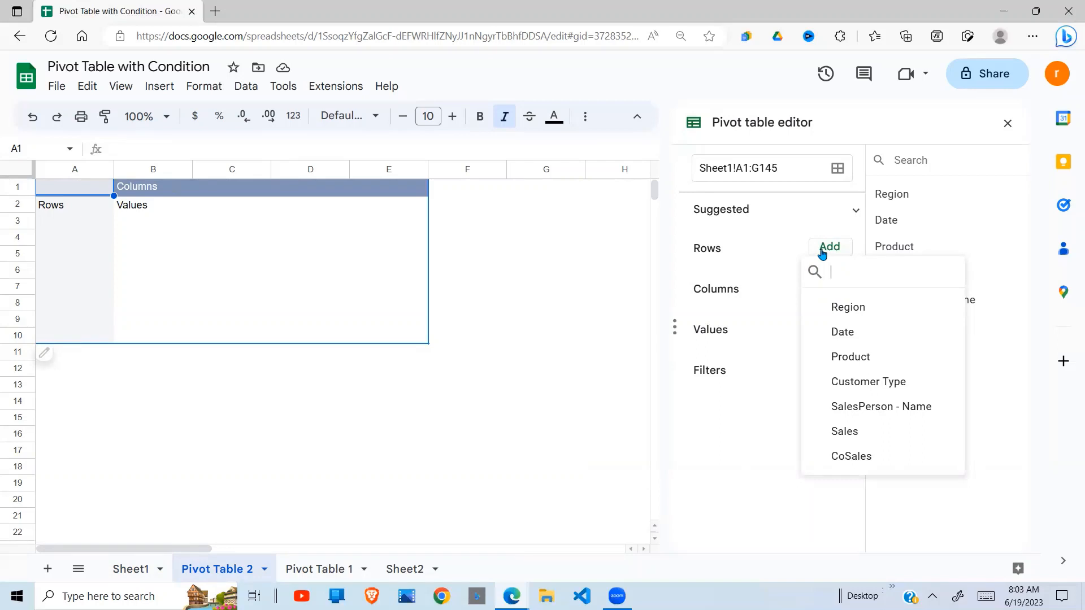
left_click(846, 310)
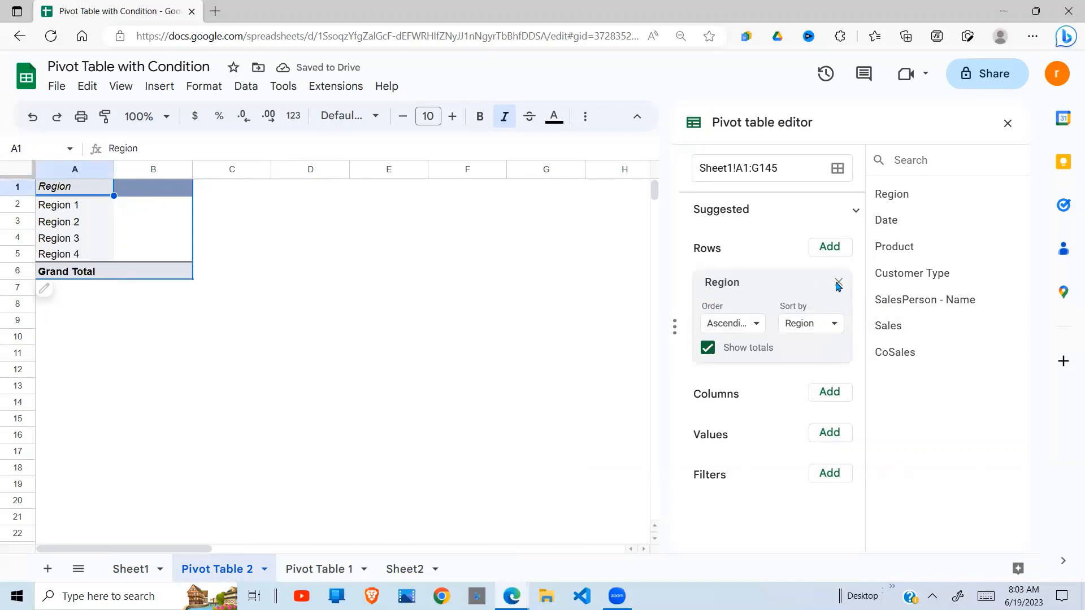
left_click(838, 283)
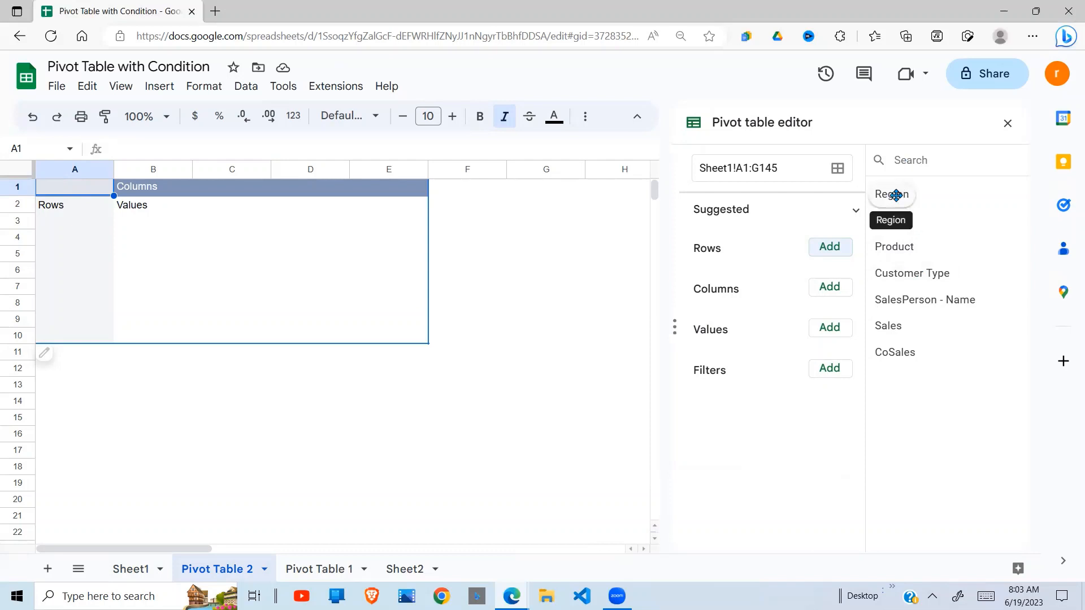
Add Region to the pivot table's rows, with Sales and CoSales as values summarized by SUM.
left_click_drag(895, 195, 717, 272)
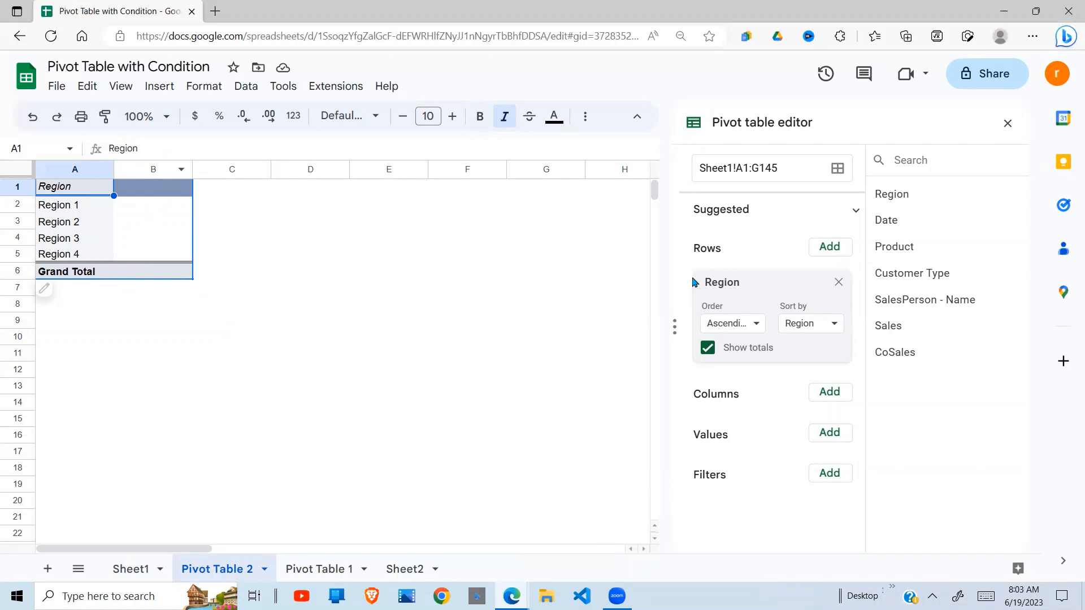
left_click(805, 324)
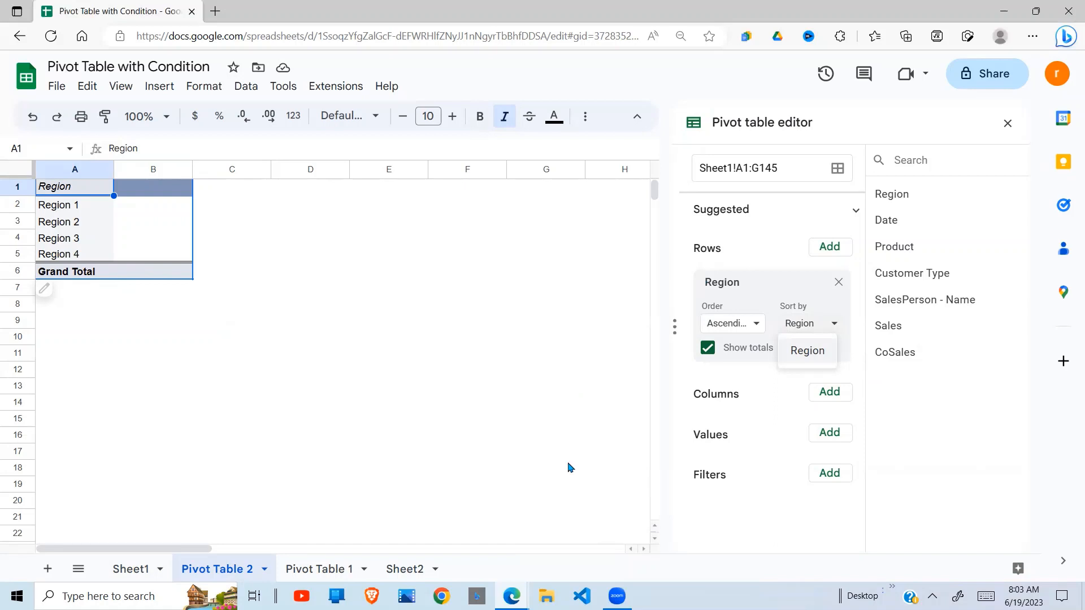
left_click(799, 467)
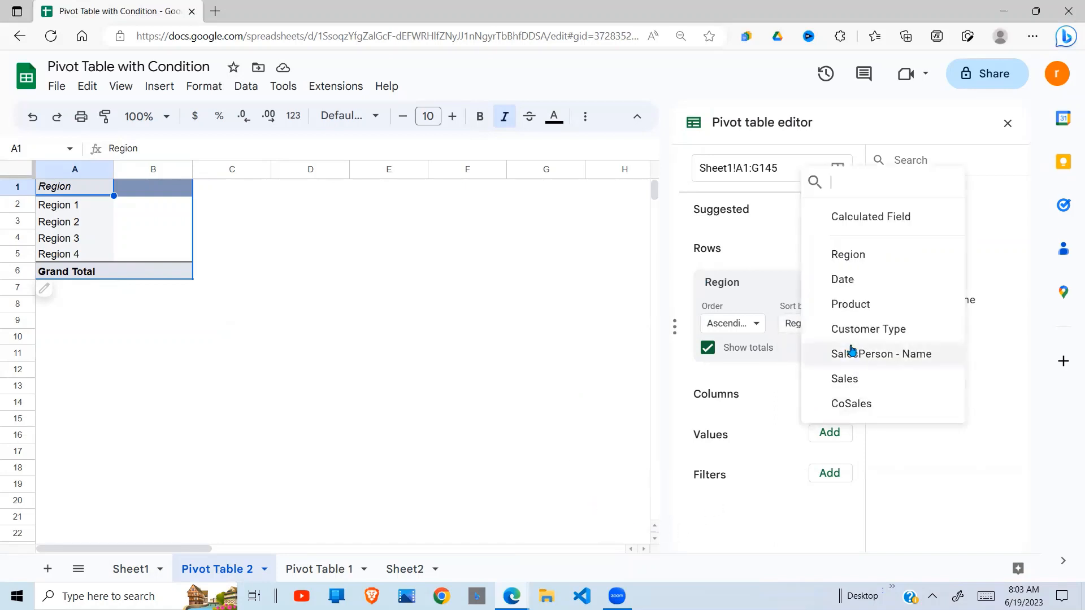
left_click(855, 382)
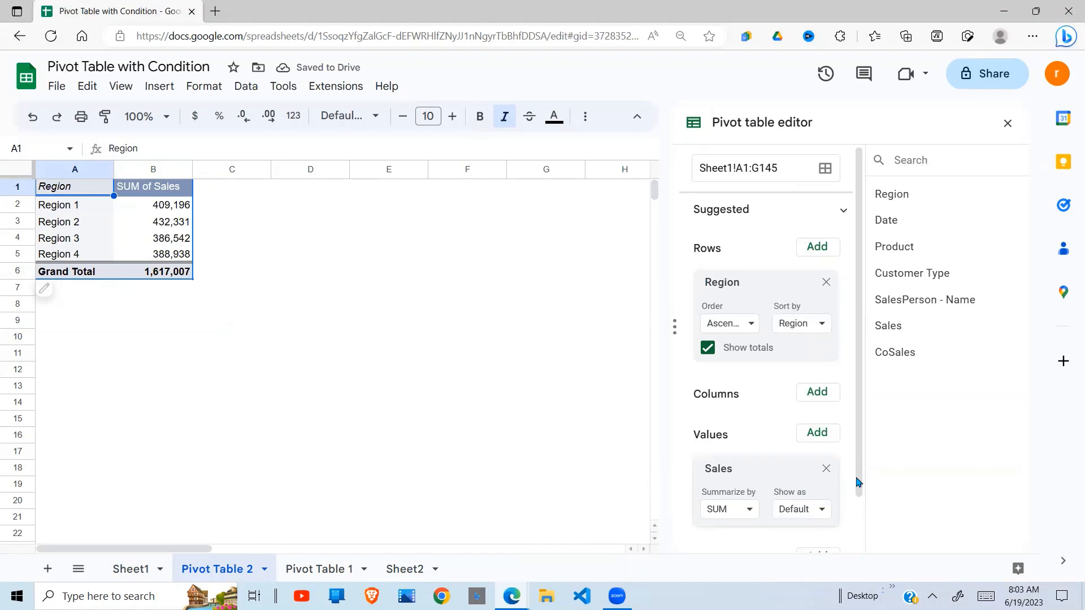
left_click(817, 434)
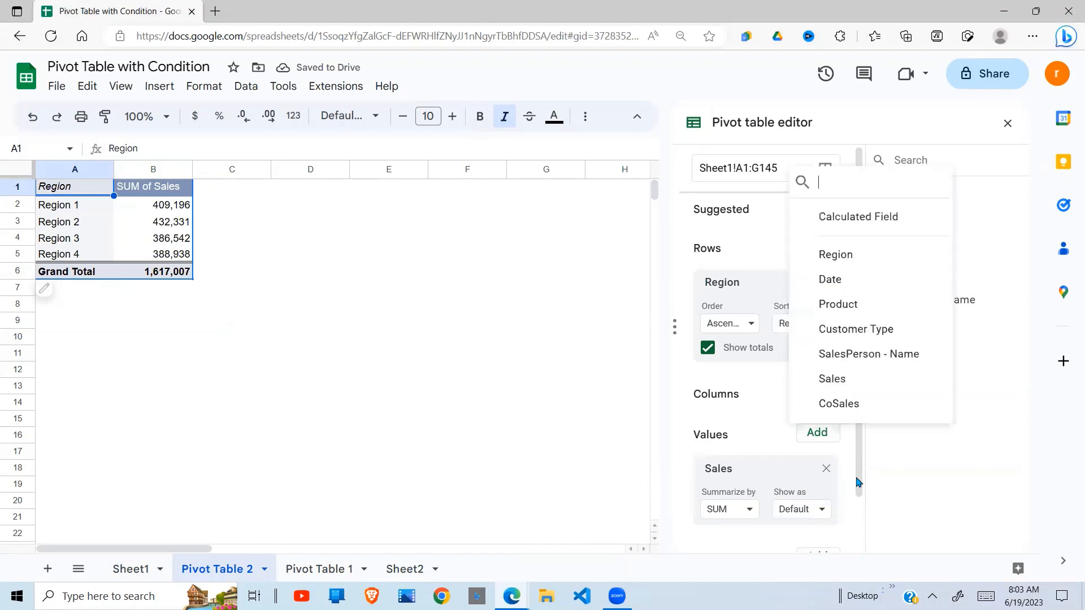
left_click(848, 402)
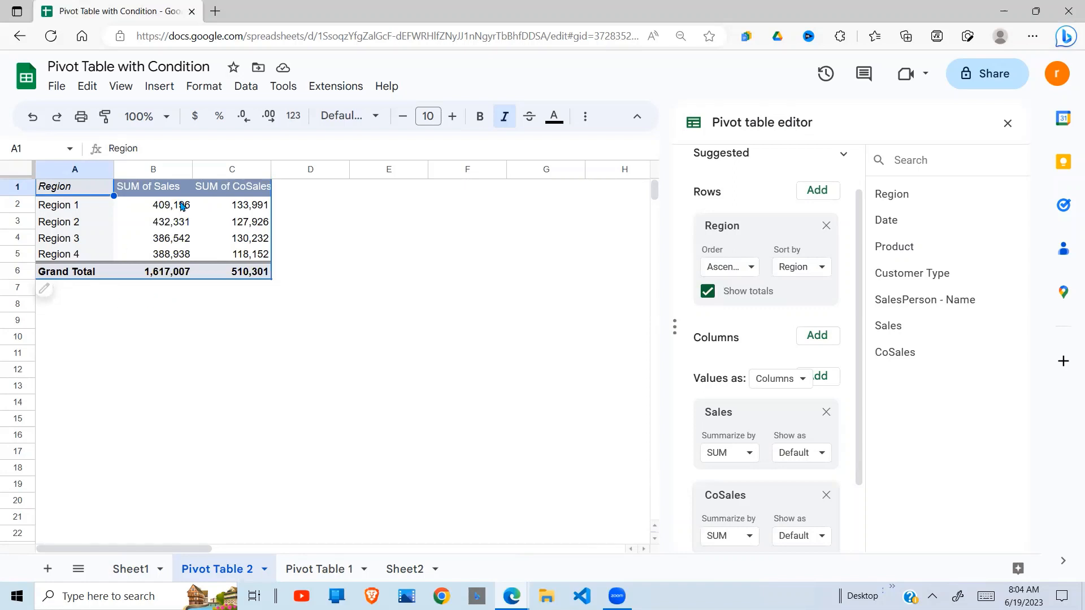
Check the Pivot Table 1 sheet for reference and add Product to the rows of Pivot Table 2 beneath Region.
left_click(175, 236)
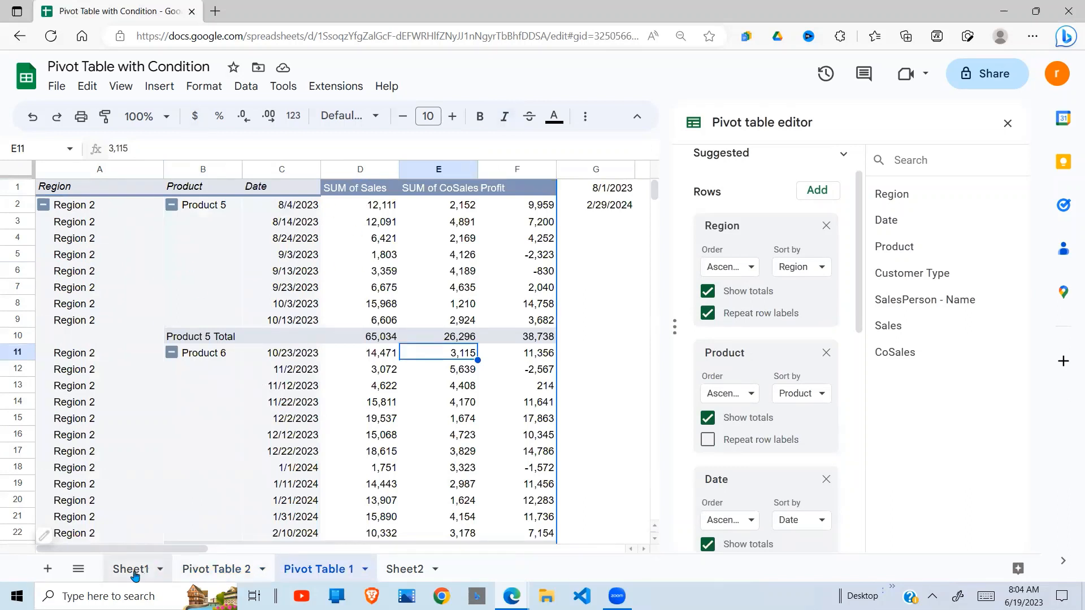
left_click(214, 574)
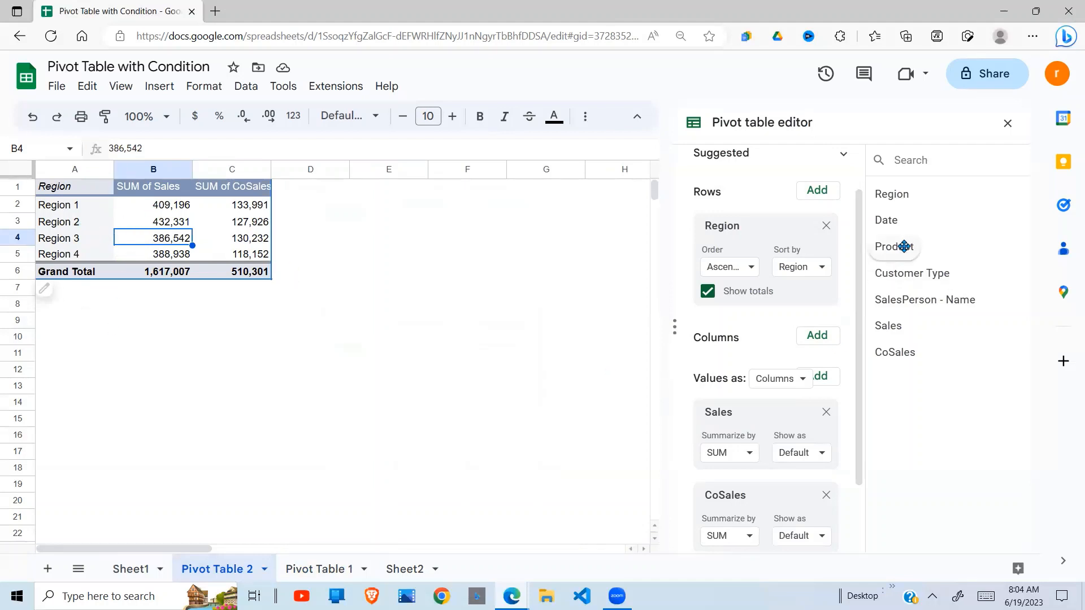
left_click_drag(904, 248, 734, 333)
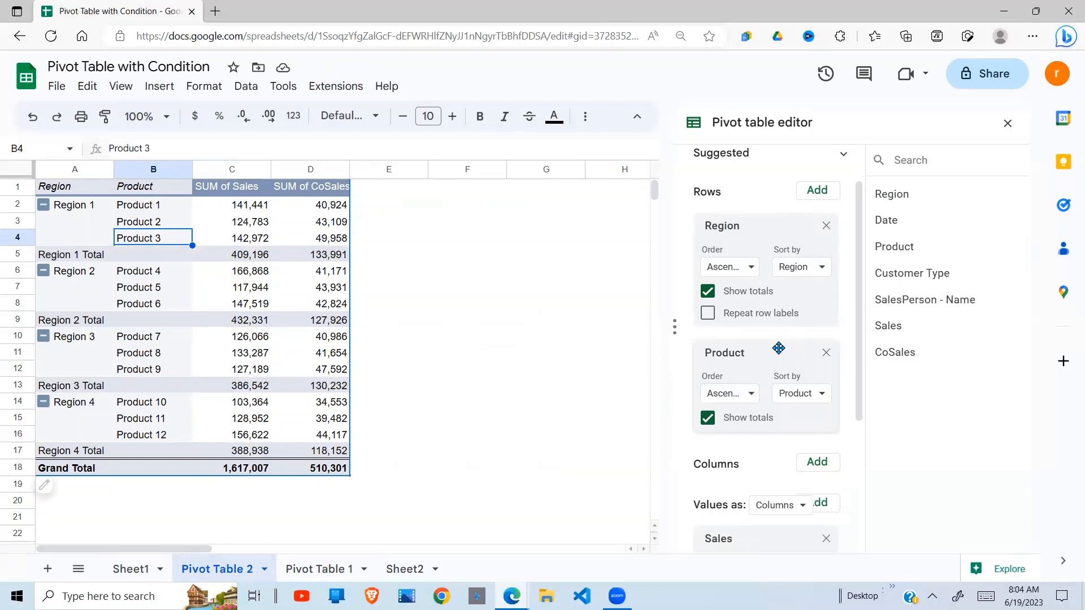
Try placing Product above Region in the rows and hiding the Region totals, restoring each setting.
left_click_drag(779, 348, 790, 225)
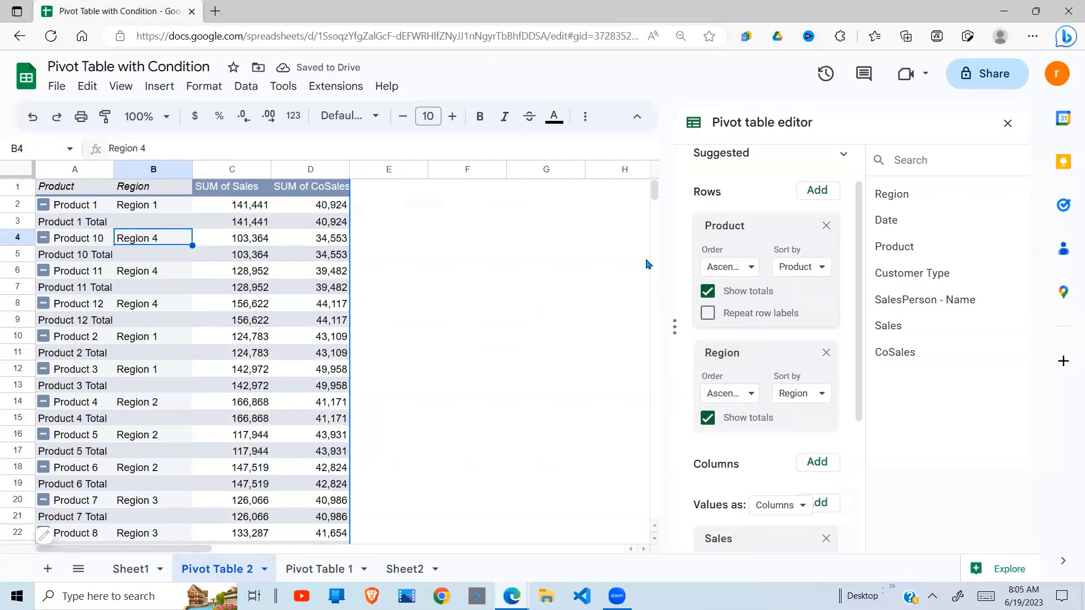
left_click_drag(804, 271, 786, 322)
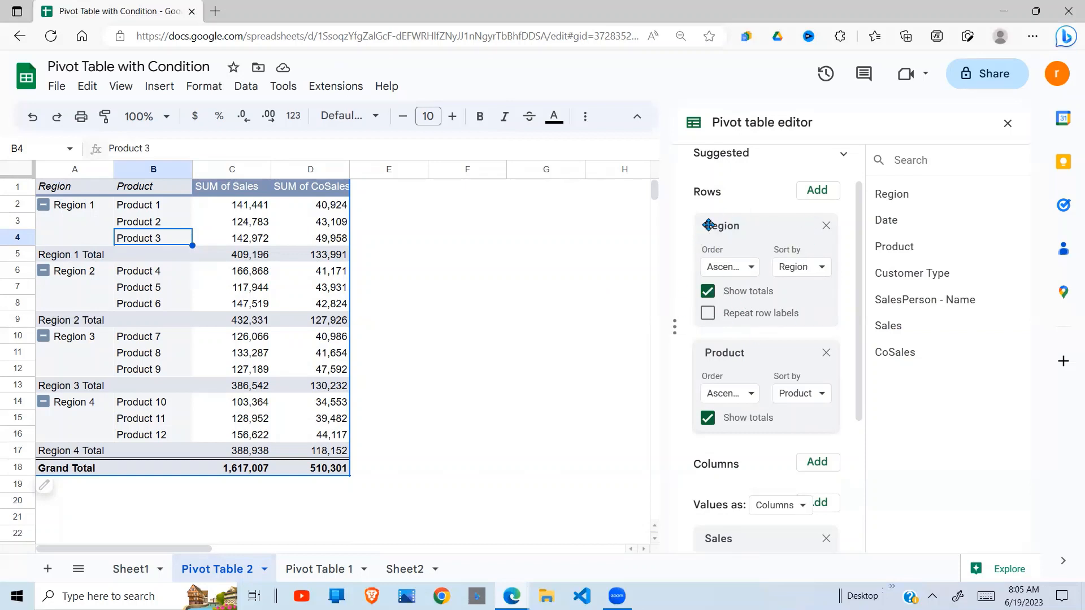
left_click(707, 292)
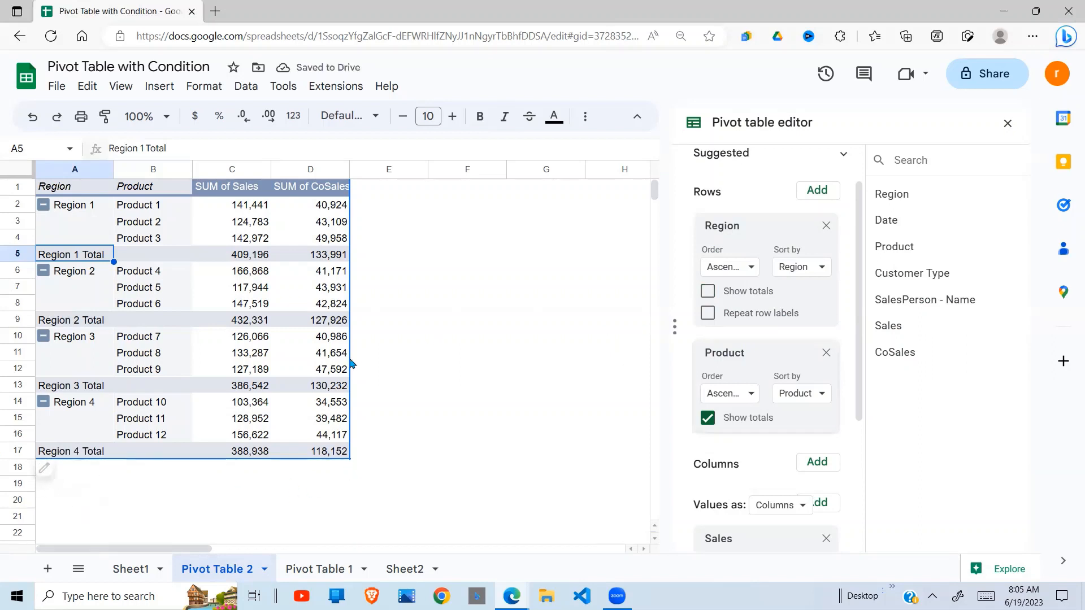
left_click(707, 292)
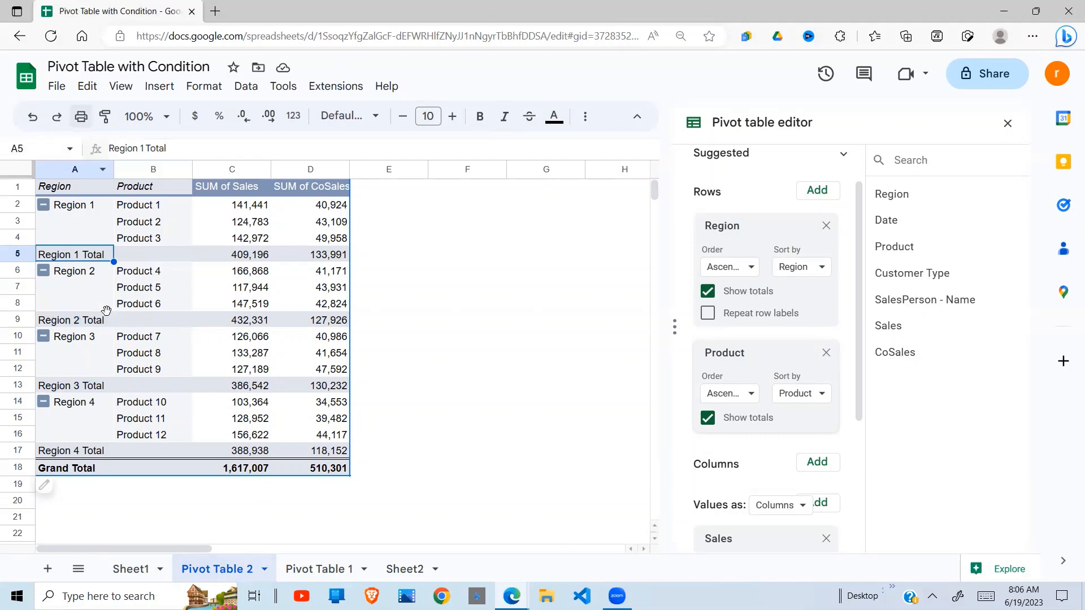
Try descending order for the Region rows and set them back to ascending.
left_click(755, 268)
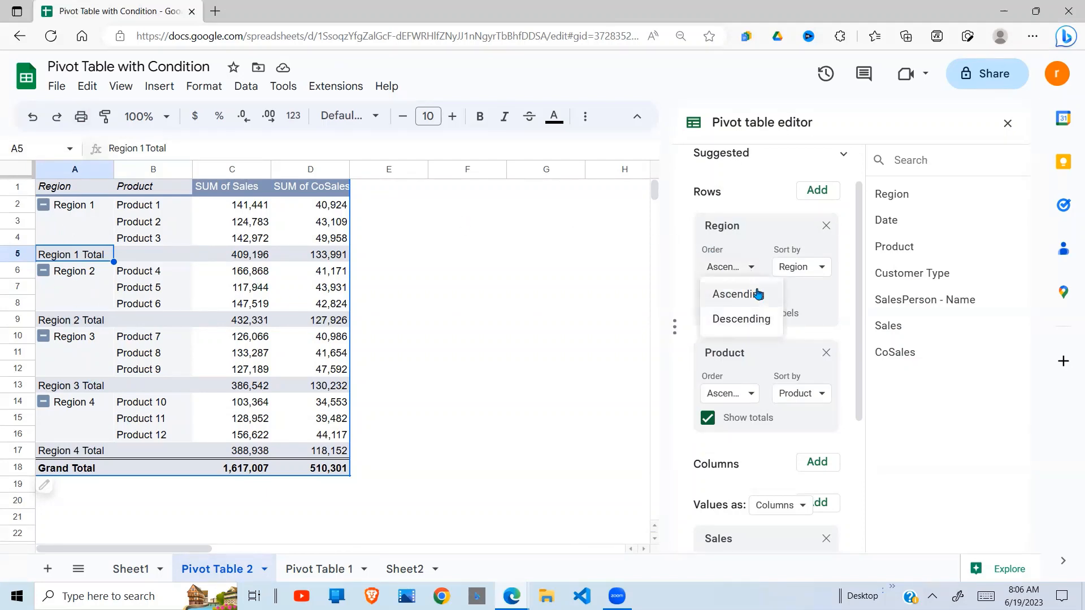
left_click(752, 320)
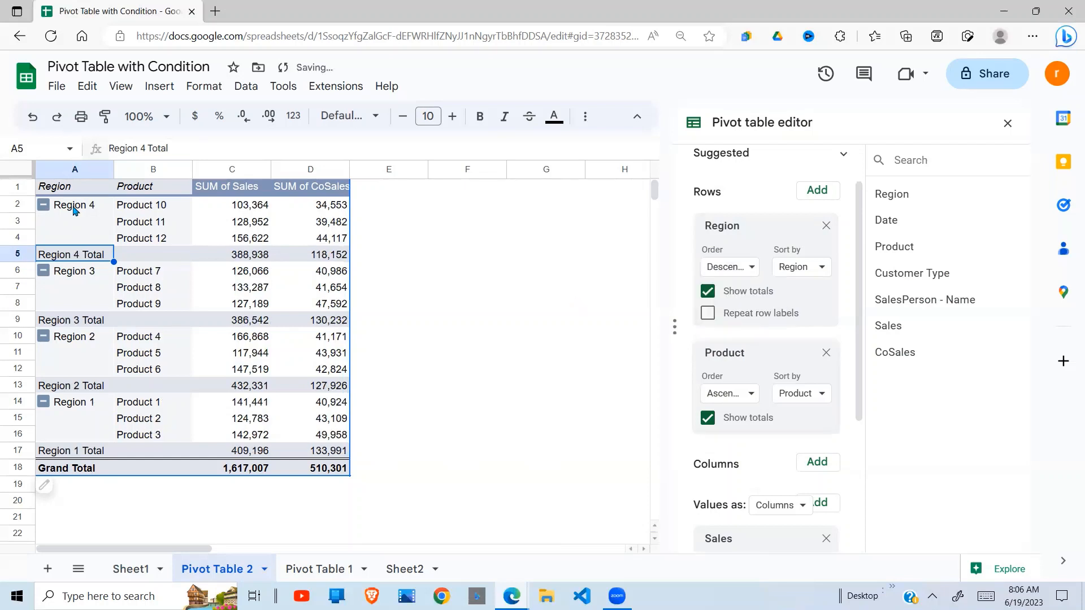
left_click(749, 273)
left_click(735, 296)
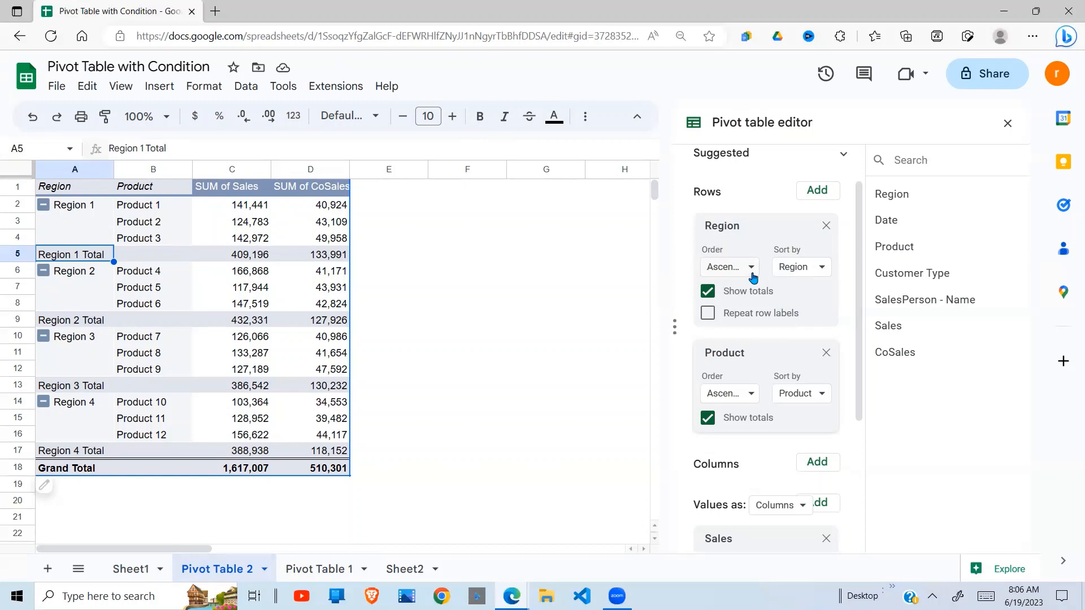
Try sorting the Region rows by SUM of Sales and SUM of CoSales, then restore sorting by Region.
left_click(824, 268)
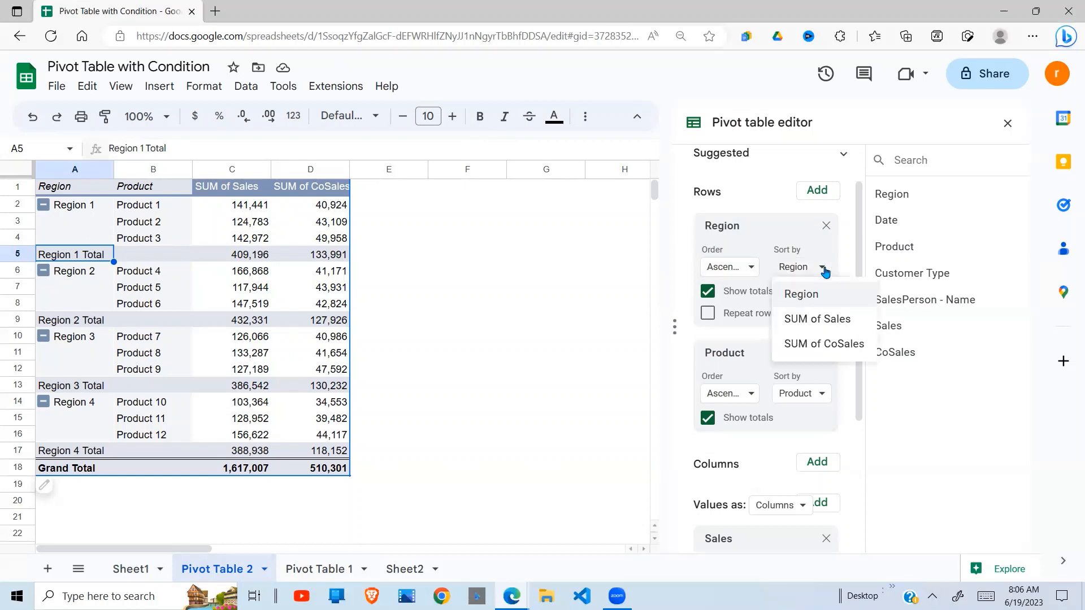
left_click(823, 320)
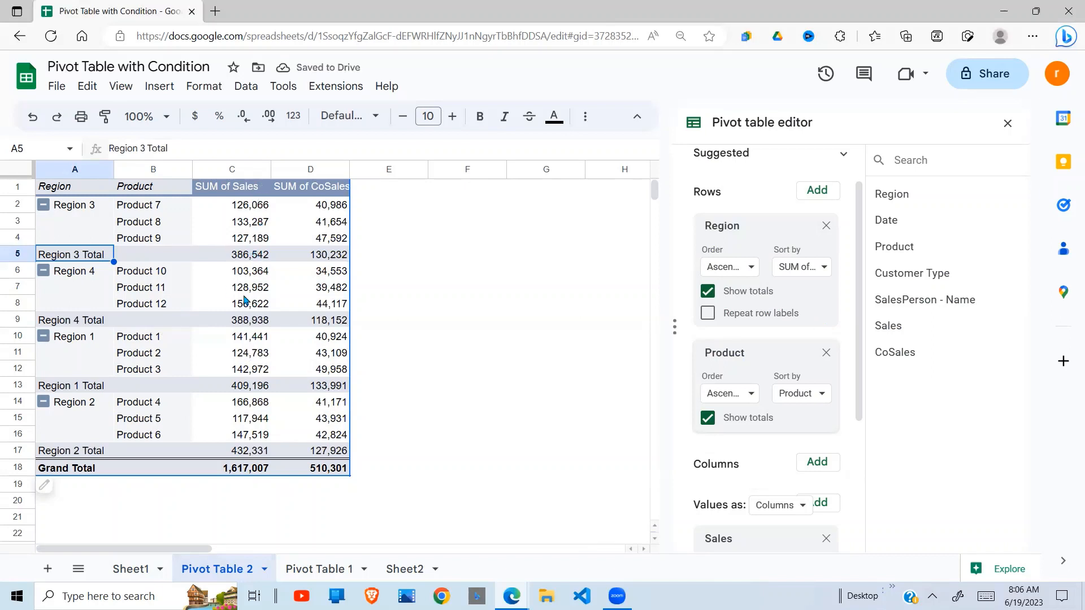
left_click(821, 268)
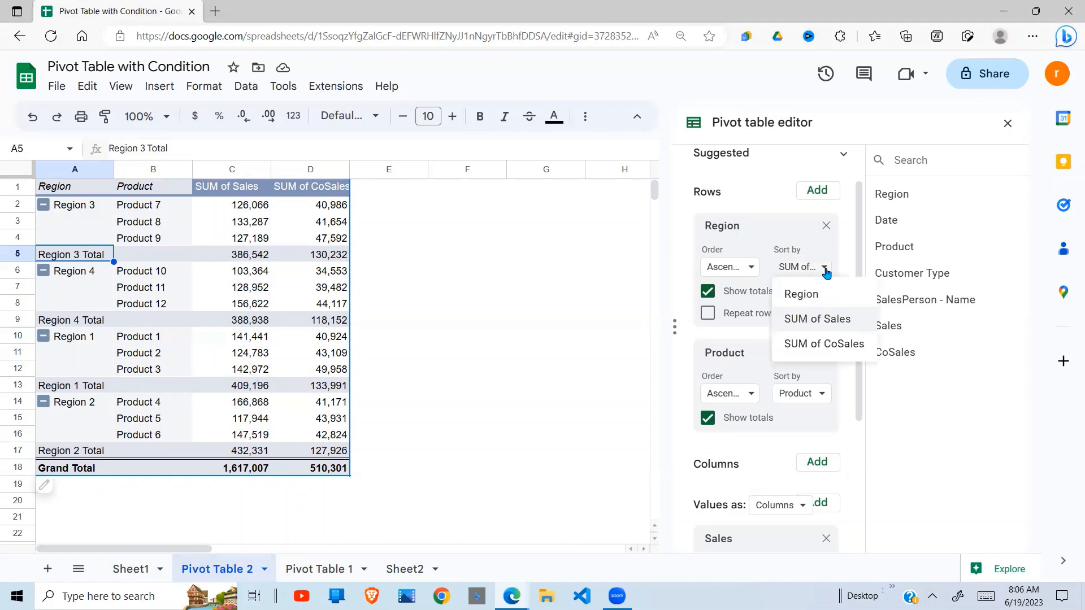
left_click(818, 345)
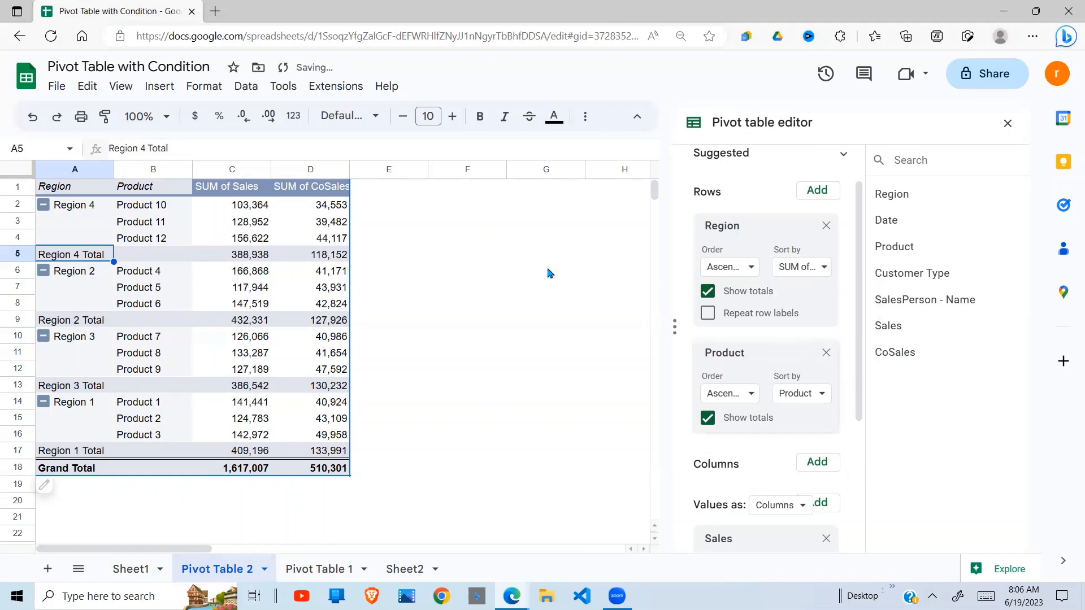
left_click(819, 268)
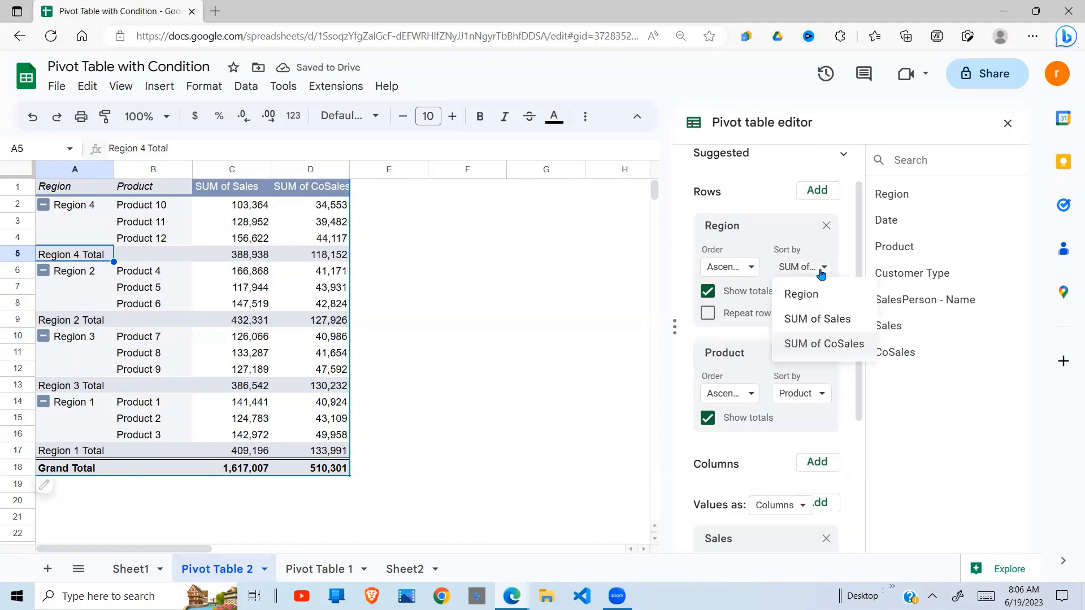
left_click(792, 295)
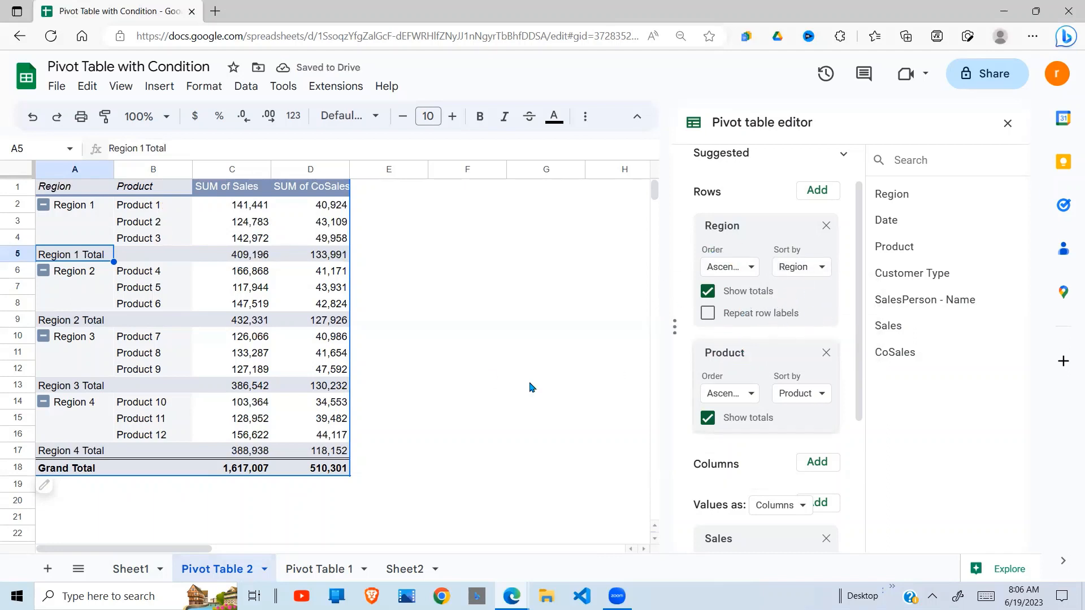
Turn on repeated row labels for both the Region and Product rows of the pivot table.
scroll(863, 396, "down", 2)
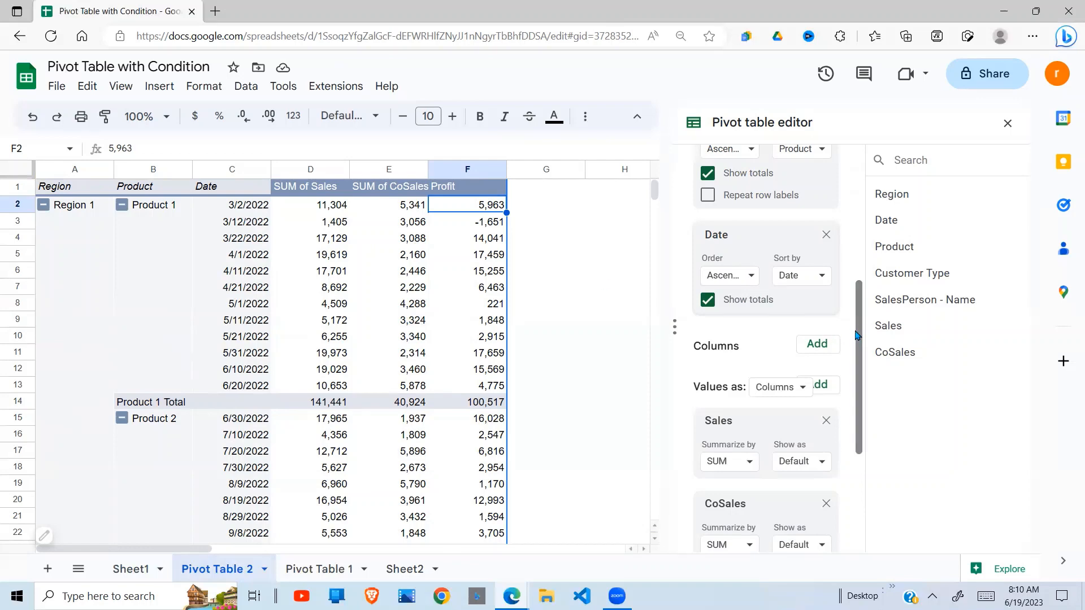
scroll(860, 256, "up", 5)
scroll(858, 196, "down", 1)
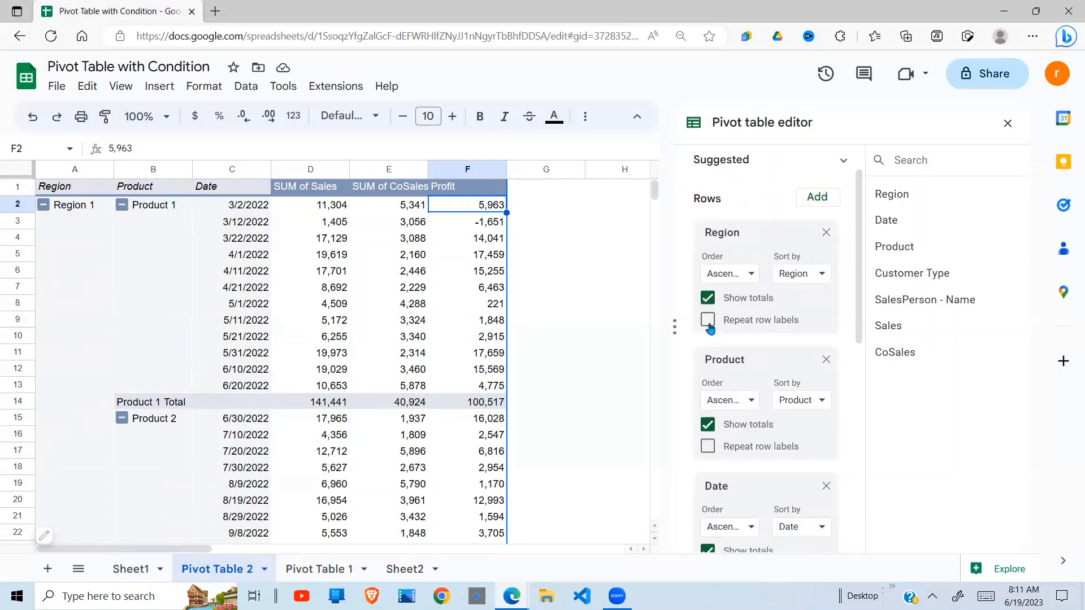
left_click(708, 320)
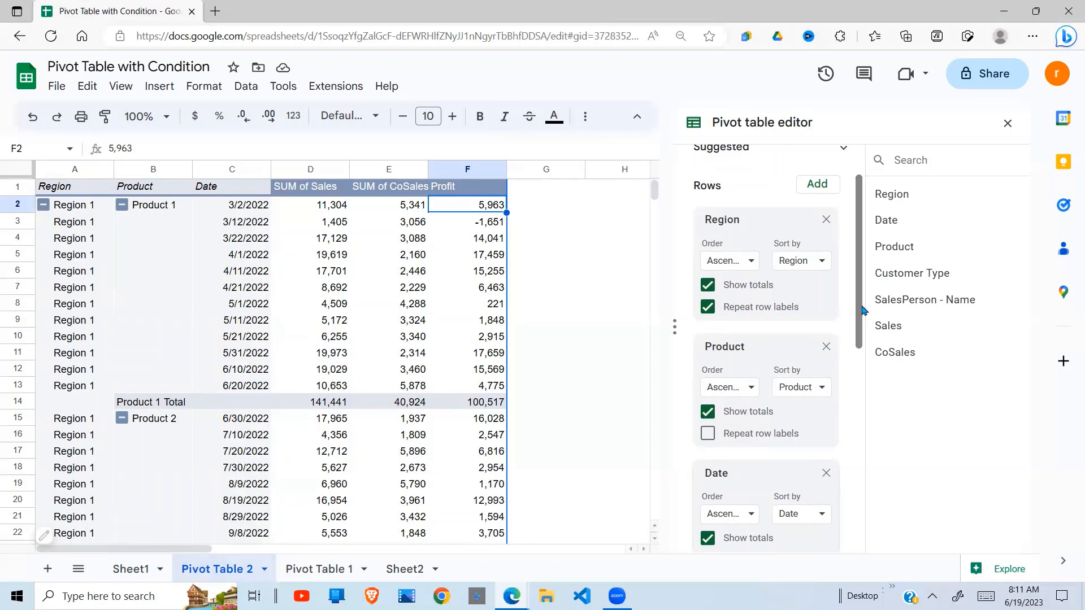
scroll(863, 310, "down", 3)
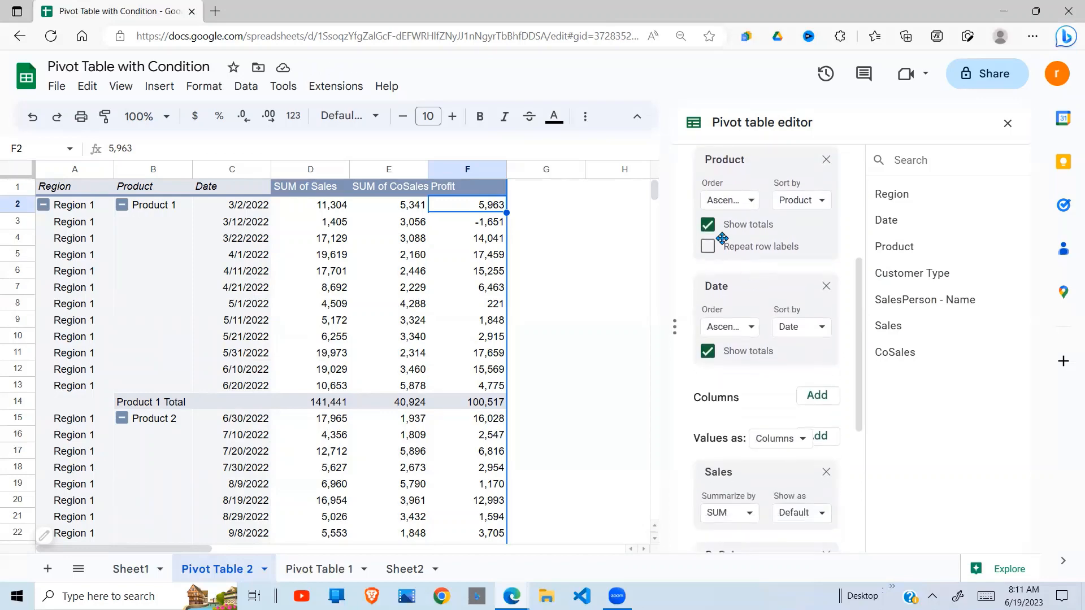
left_click(708, 248)
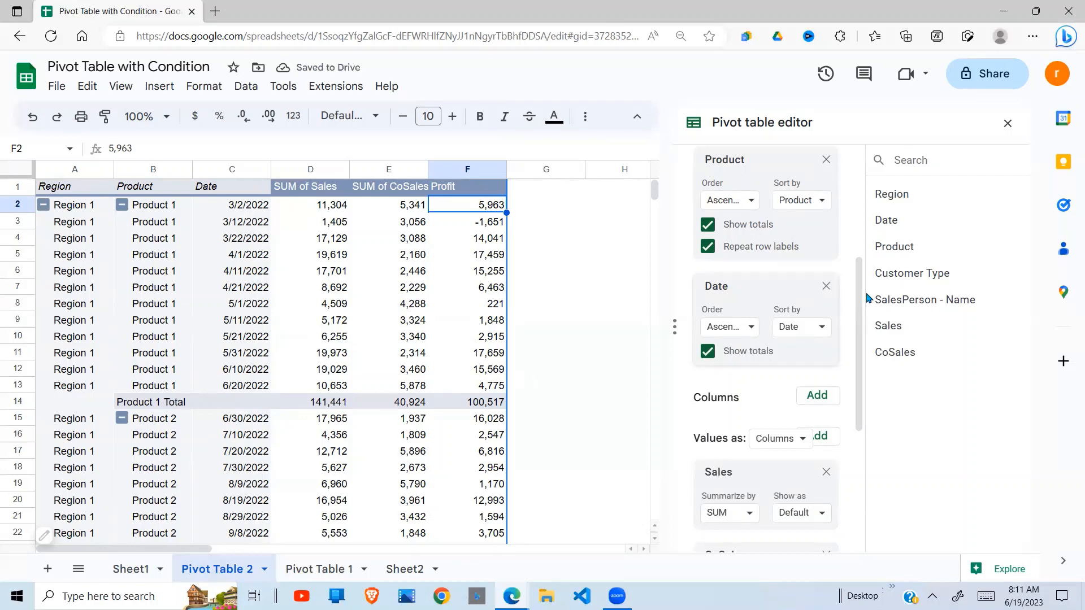
Switch repeated row labels off and back on for Region, and turn them off for Product.
left_click_drag(860, 300, 854, 198)
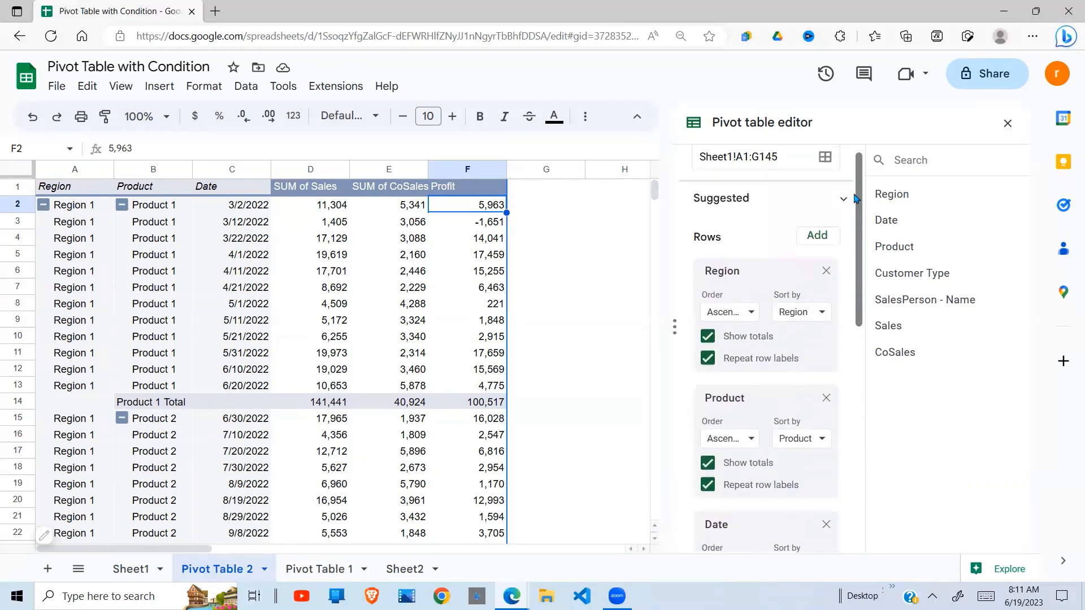
left_click(707, 360)
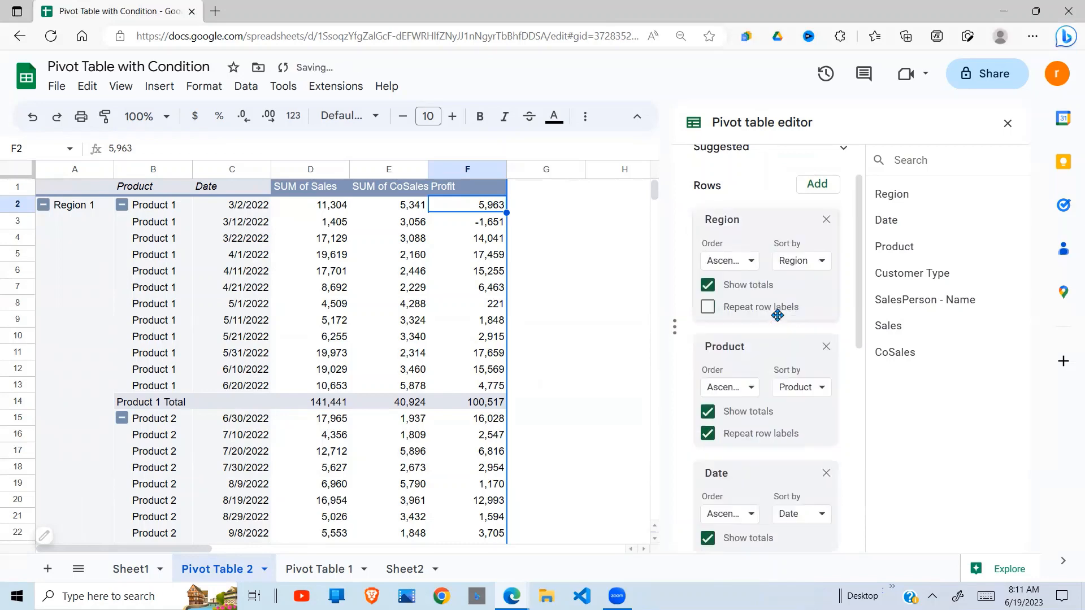
left_click(713, 312)
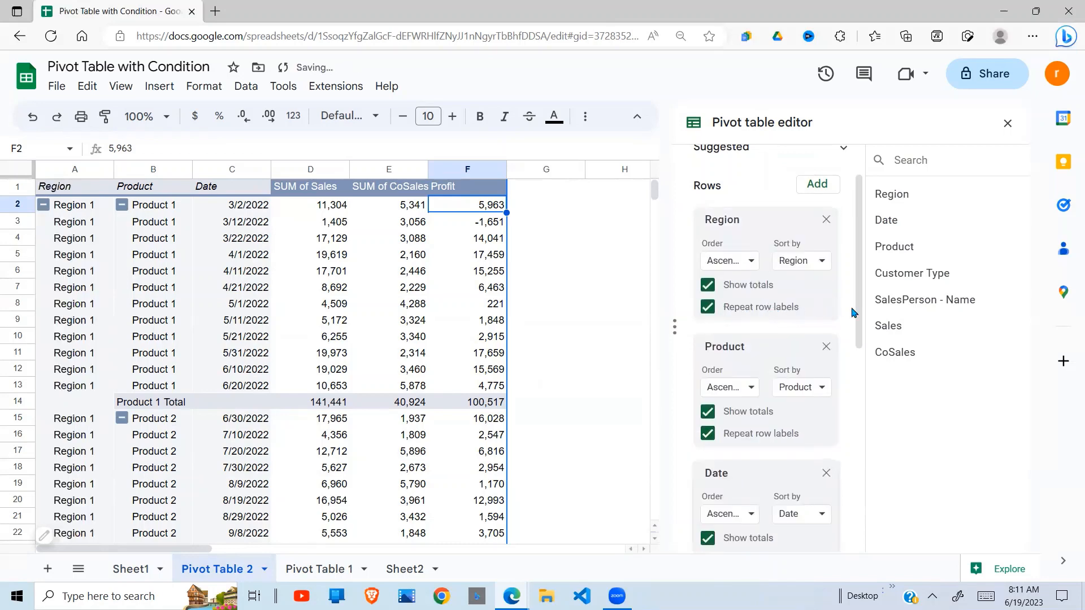
scroll(856, 351, "down", 2)
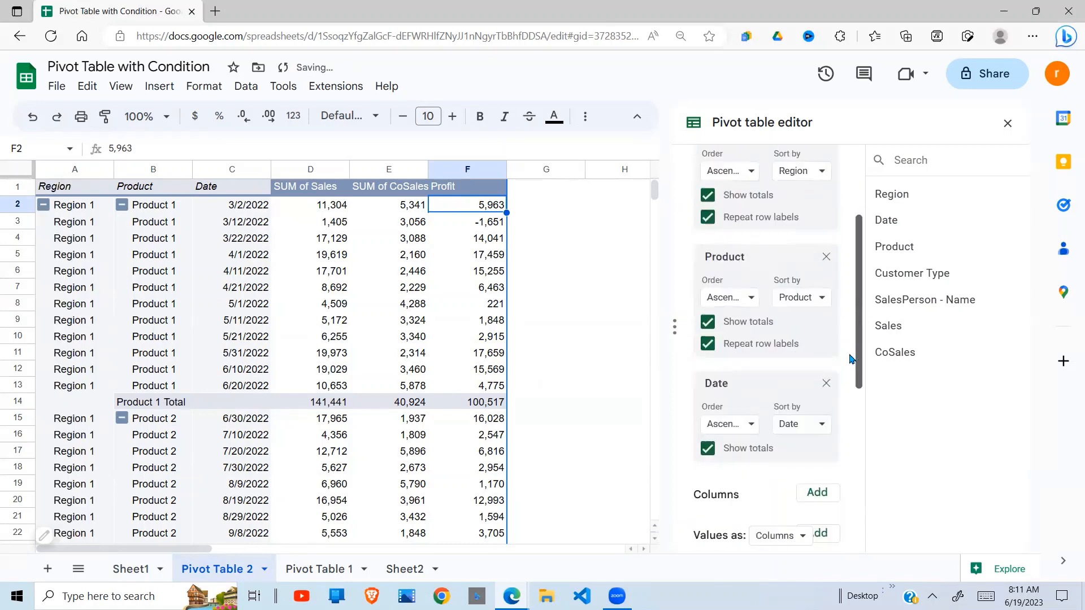
left_click(708, 338)
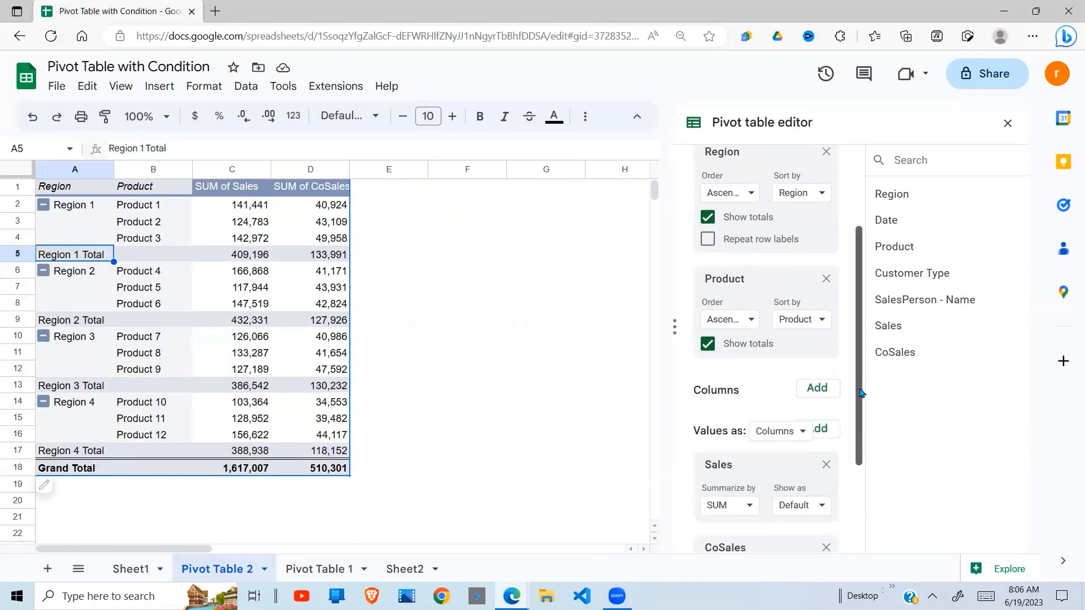
Add a calculated field to the pivot table's values after Sales and CoSales.
scroll(853, 483, "down", 3)
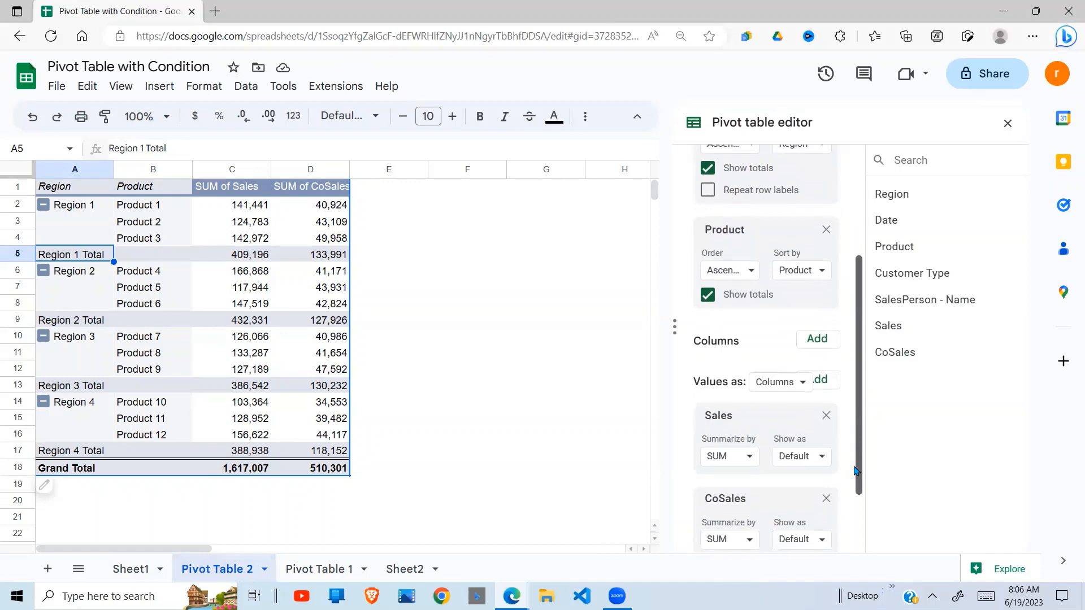
scroll(853, 483, "up", 3)
scroll(851, 484, "down", 2)
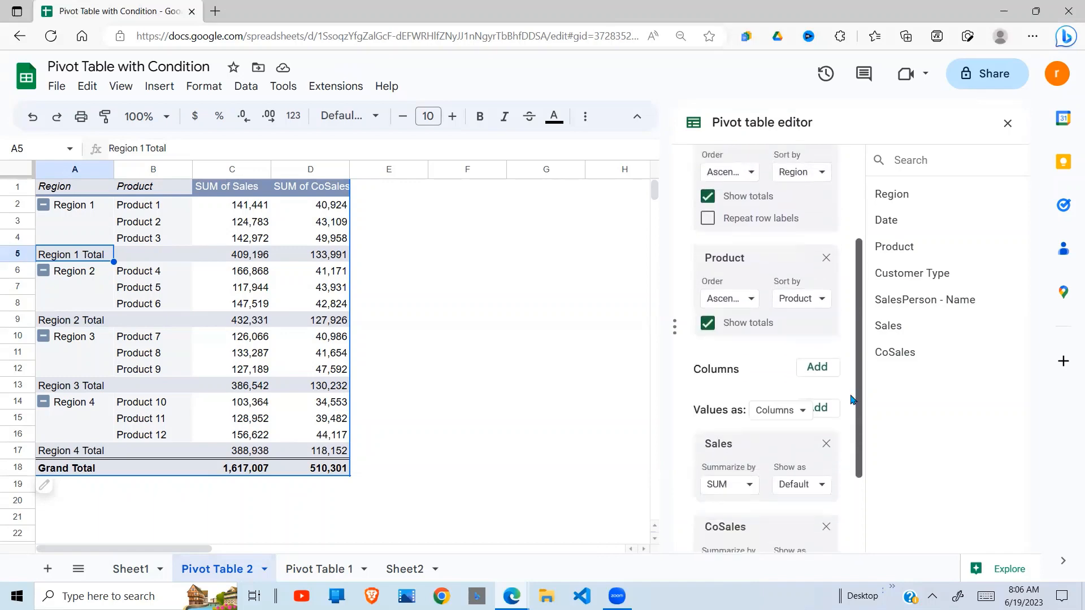
scroll(852, 484, "down", 2)
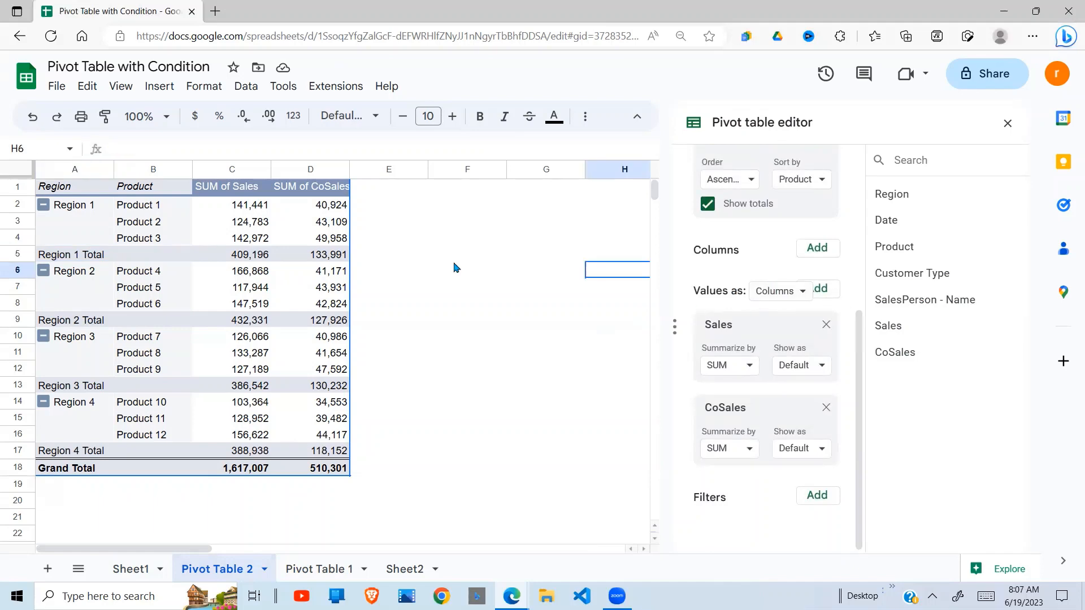
left_click(832, 292)
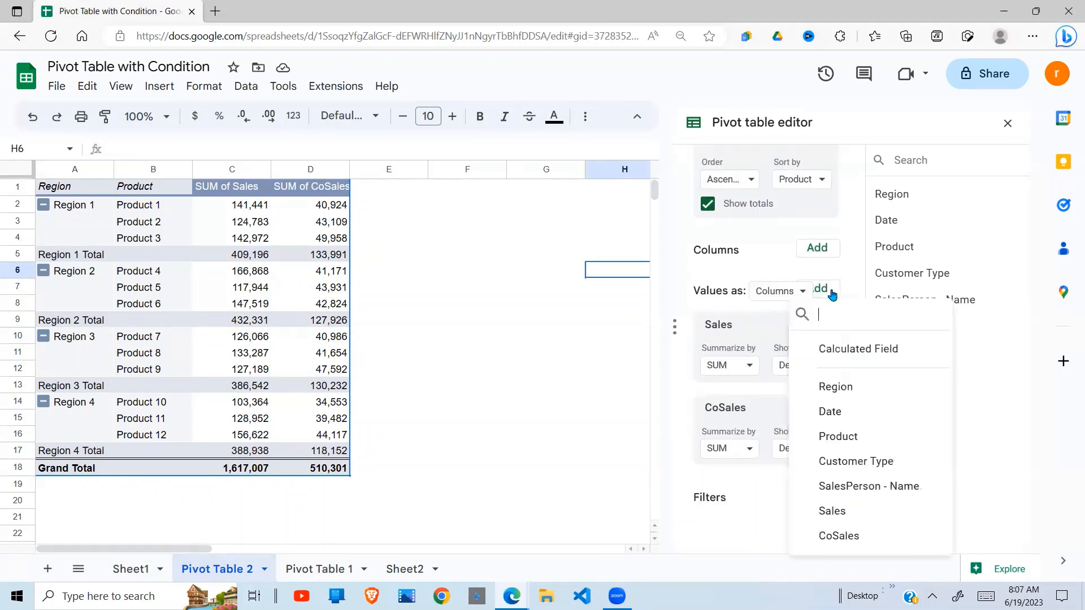
left_click(874, 355)
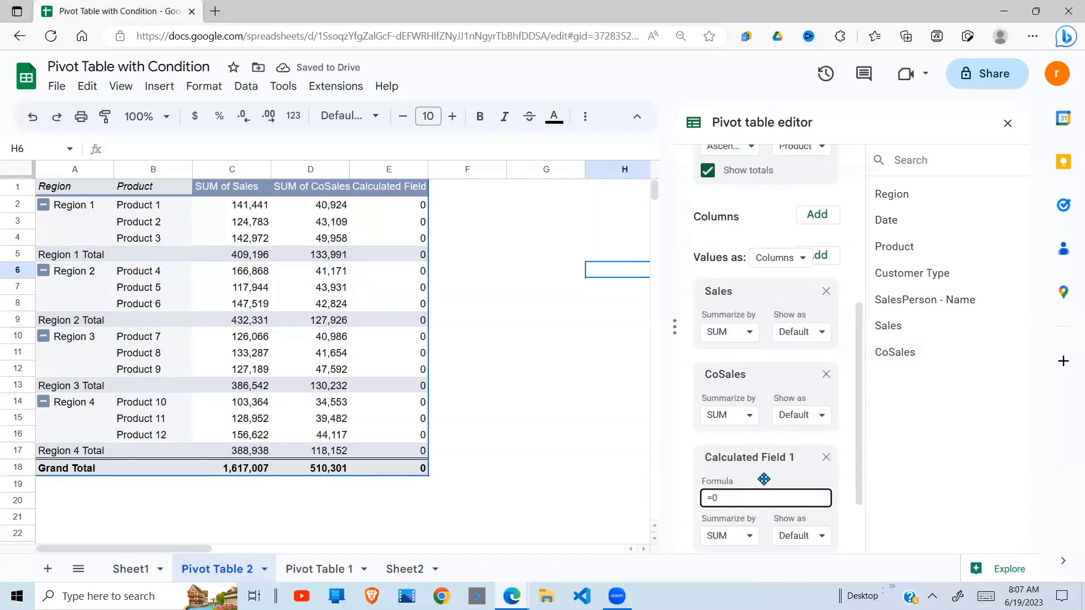
left_click(799, 465)
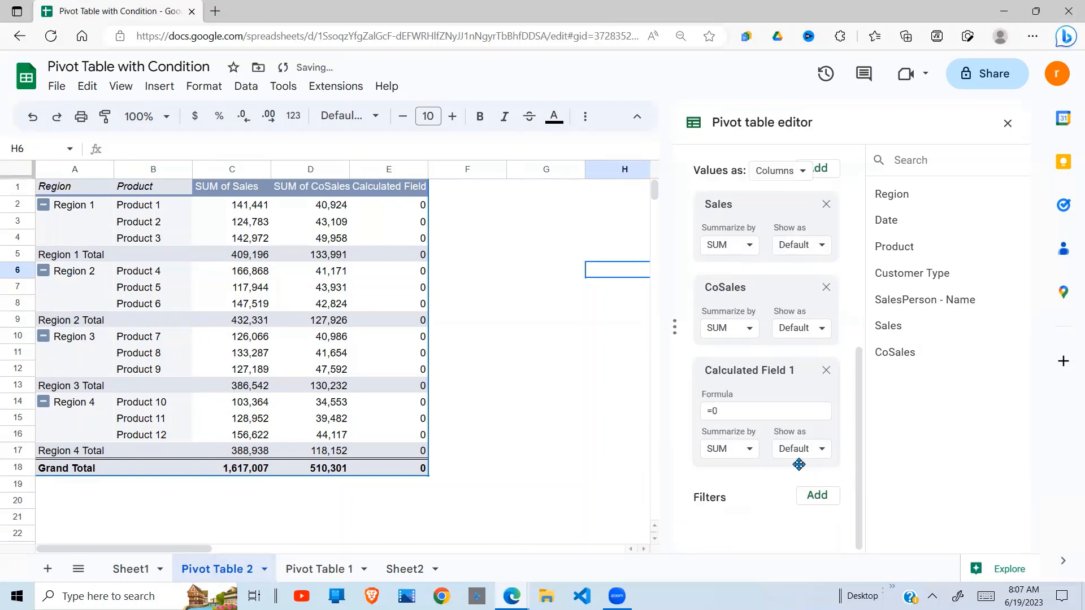
left_click(797, 371)
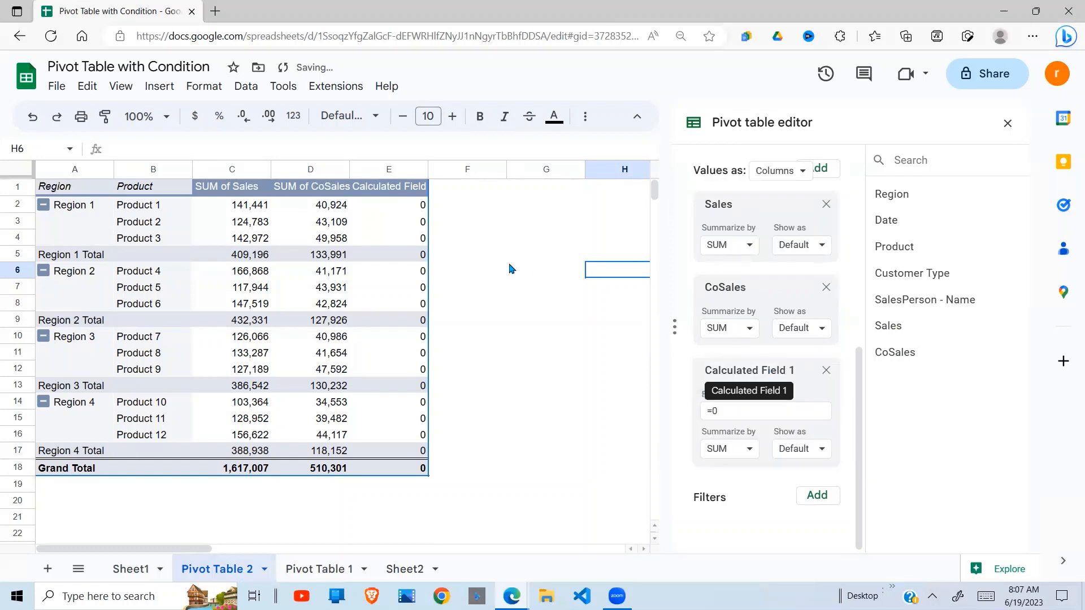
Rename the calculated field's header in cell E1 to Profit.
left_click(400, 191)
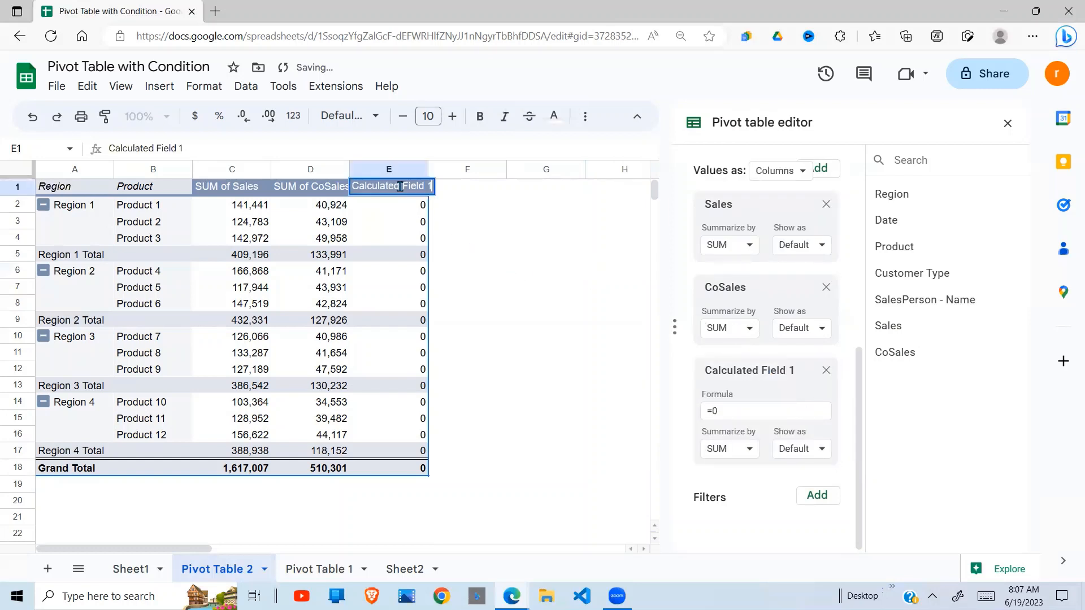
key("BackSpace")
key("BackSpace")
key("BackSpace")
key("BackSpace")
key("BackSpace")
key("BackSpace")
key("BackSpace")
key("BackSpace")
key("BackSpace")
key("BackSpace")
key("BackSpace")
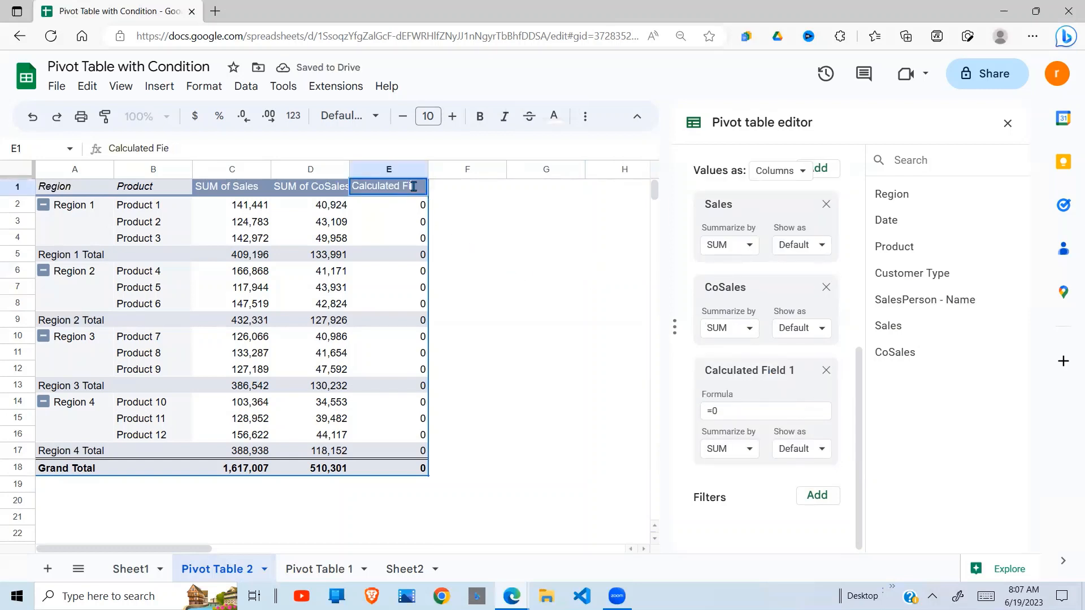
key("BackSpace")
key("BackSpace")
key("BackSpace")
key("BackSpace")
key("BackSpace")
key("BackSpace")
key("BackSpace")
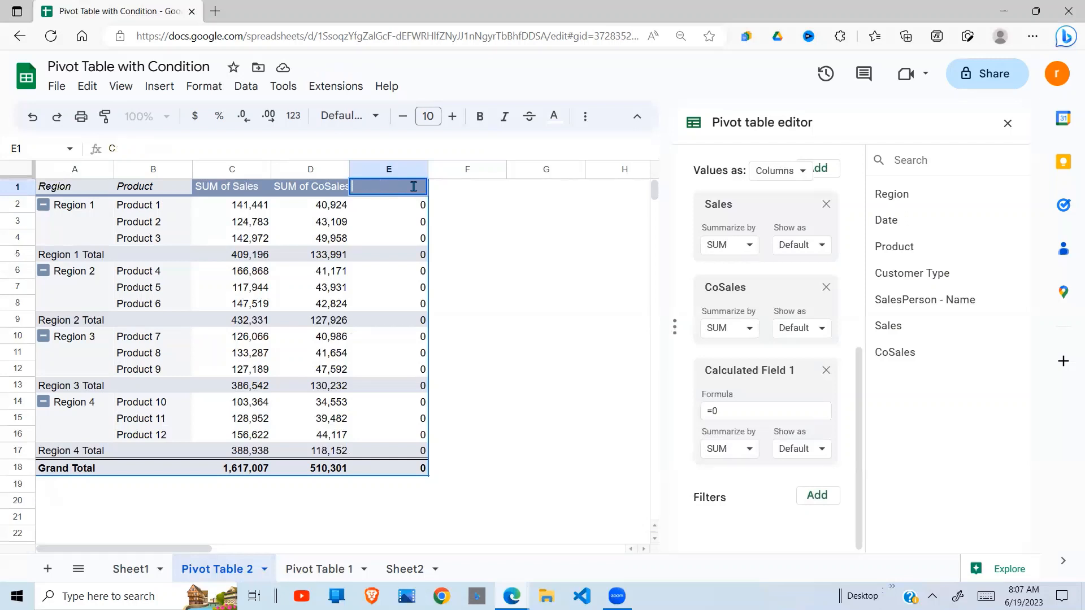
type("Profit")
key("Return")
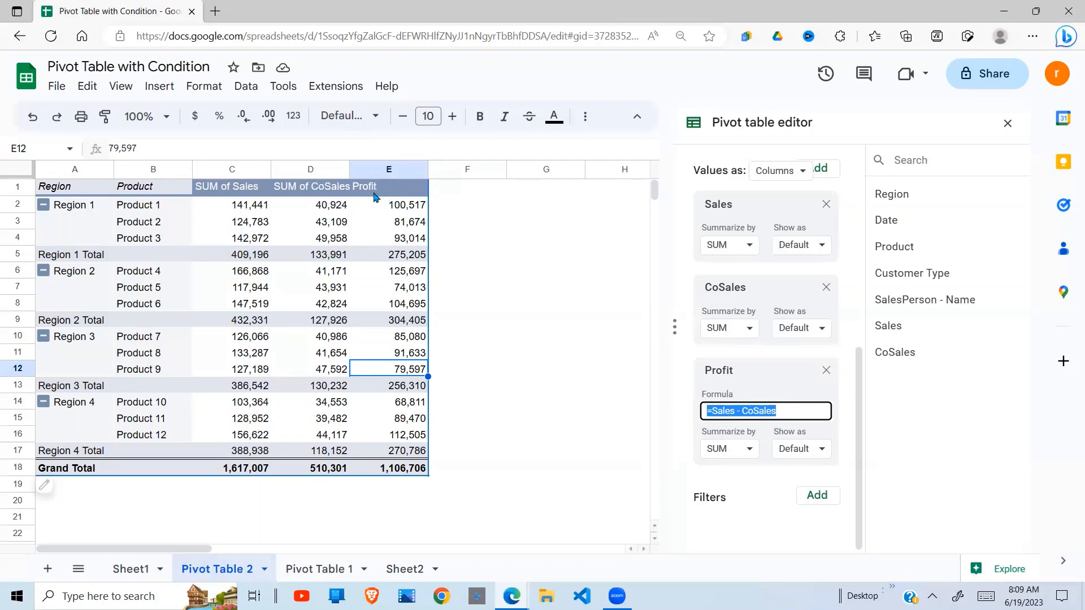
Set the Profit field's formula to =Sales - CoSales.
type("=")
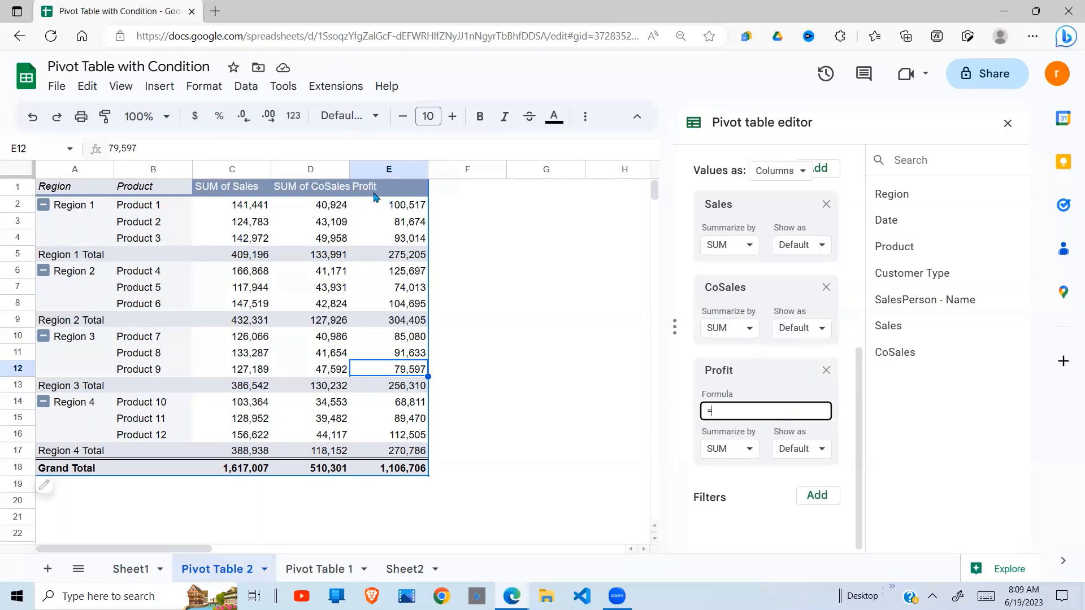
type("Sales - CoSales")
left_click(344, 326)
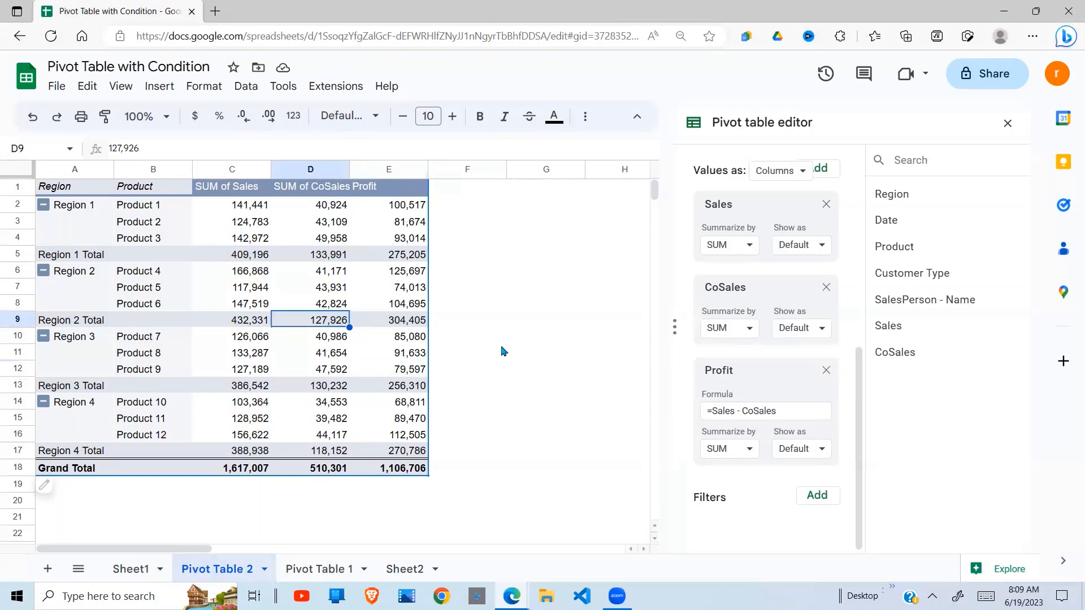
left_click(573, 360)
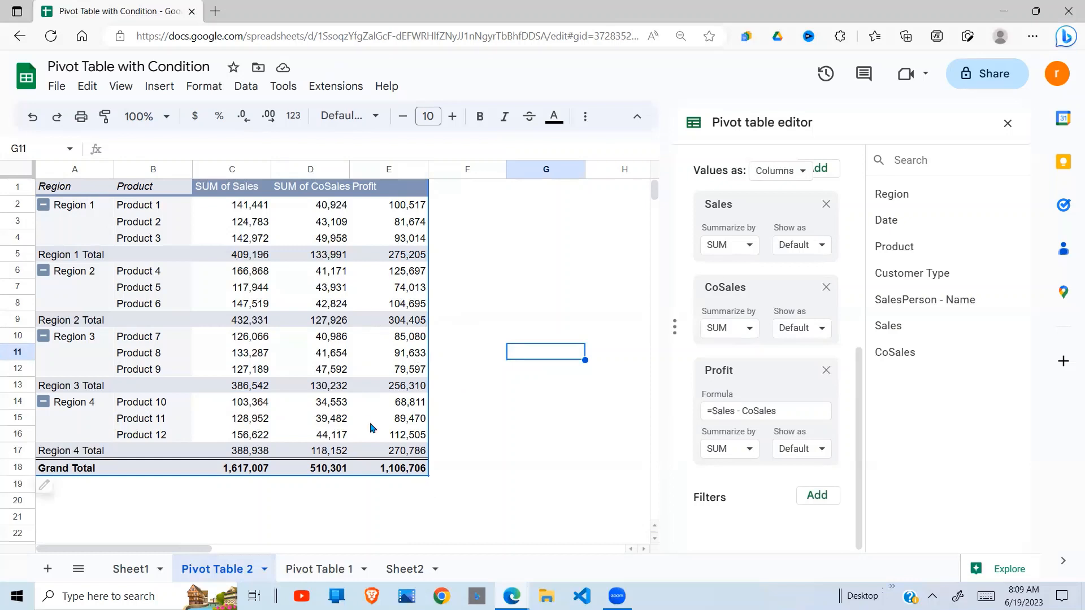
left_click(400, 190)
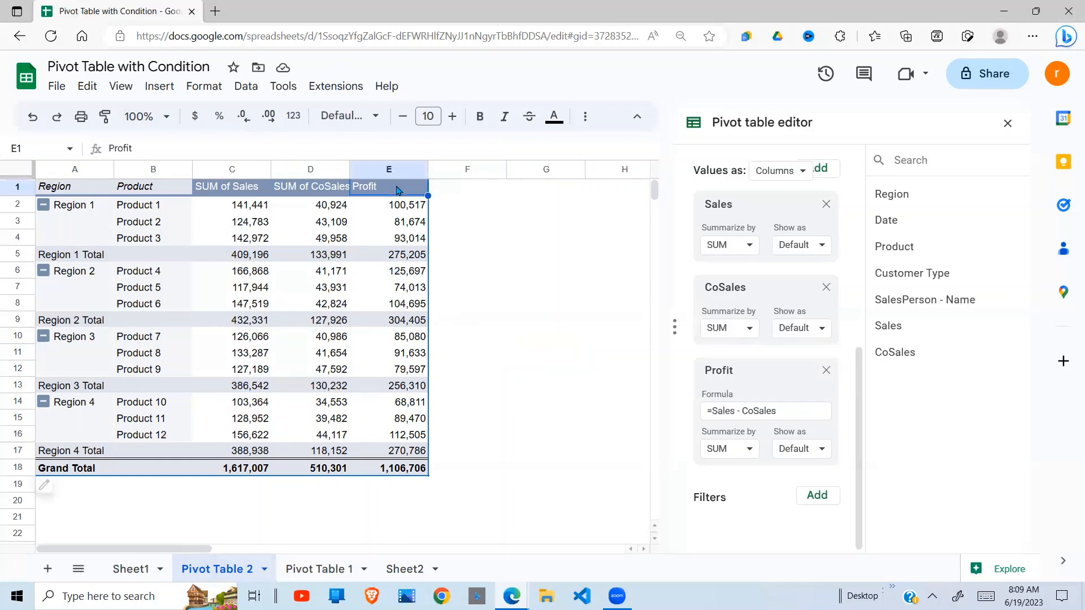
left_click(395, 333)
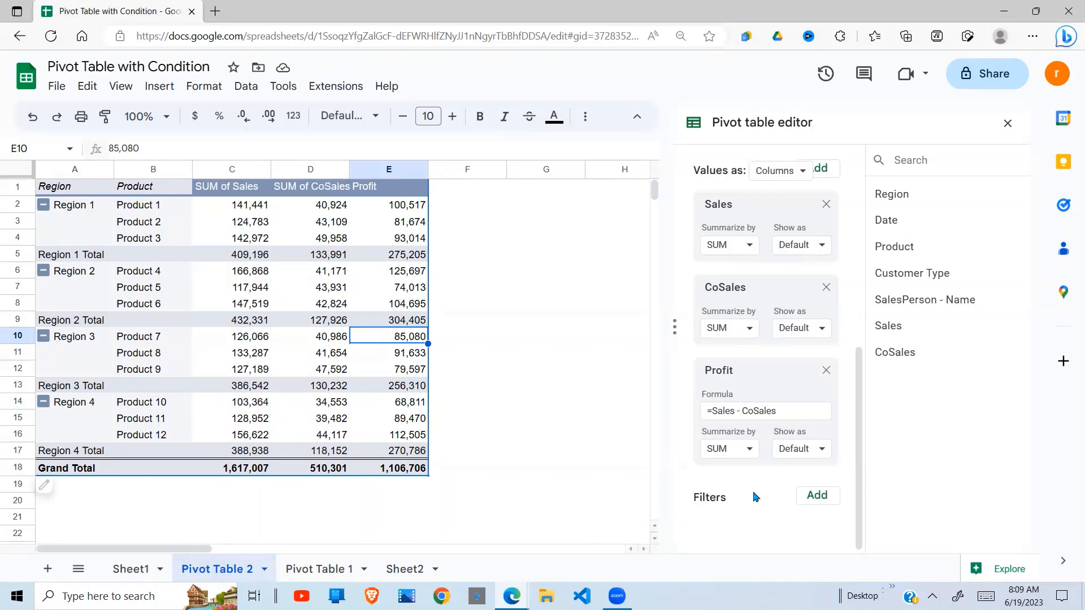
left_click_drag(765, 436, 525, 215)
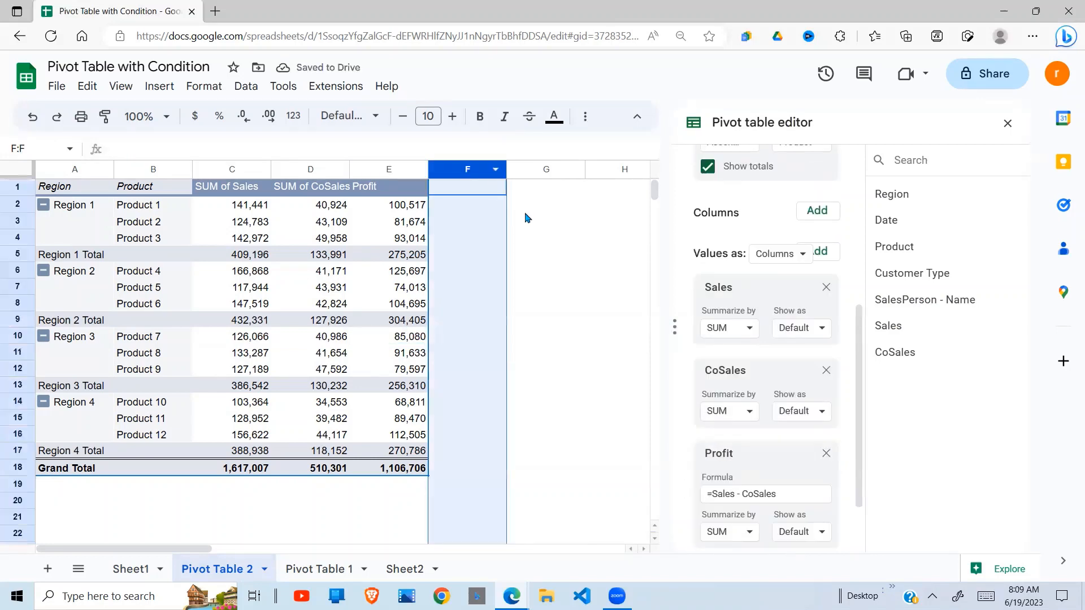
left_click(485, 226)
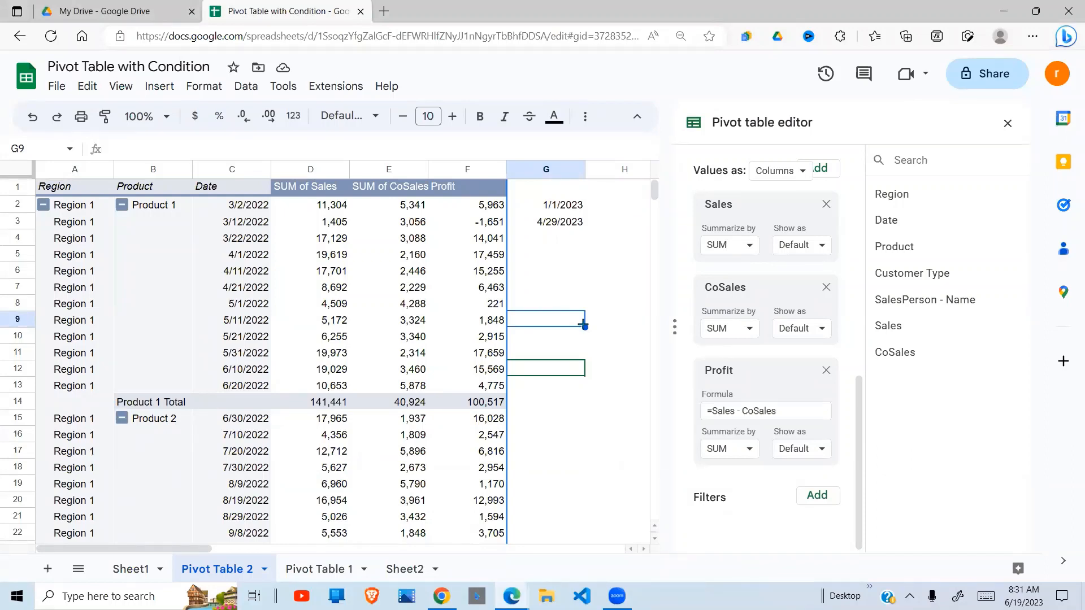
left_click(562, 270)
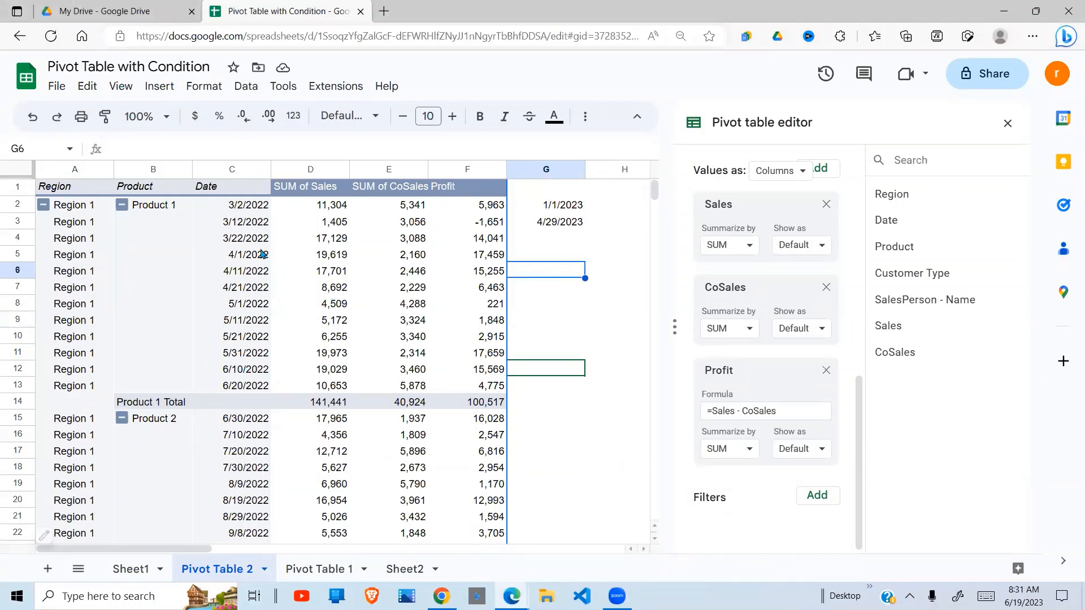
Add Date as a filter field of the pivot table.
left_click(564, 208)
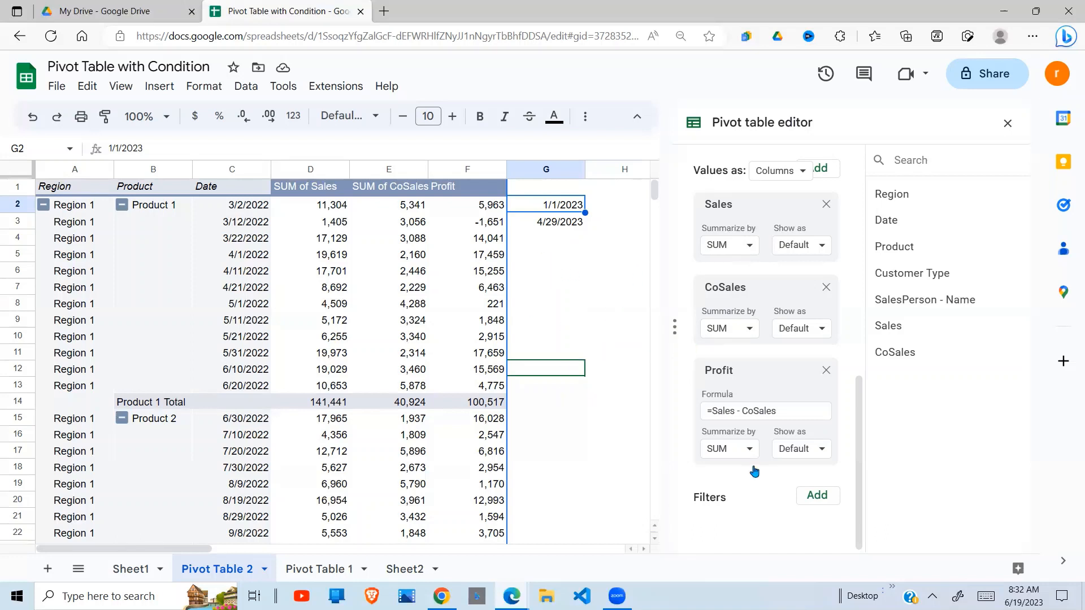
left_click(825, 500)
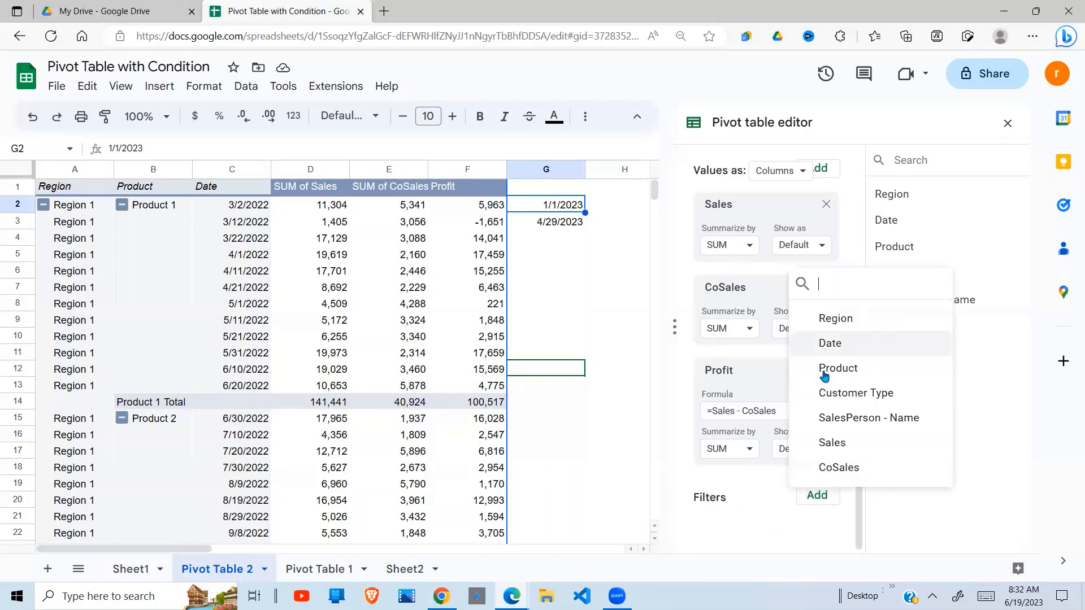
left_click(838, 346)
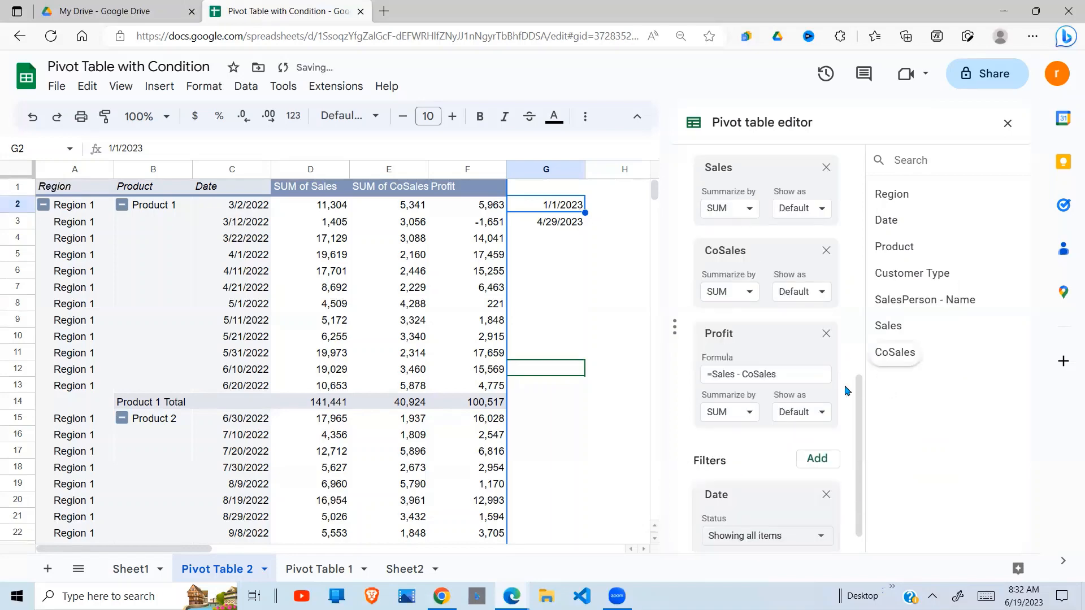
scroll(857, 476, "down", 1)
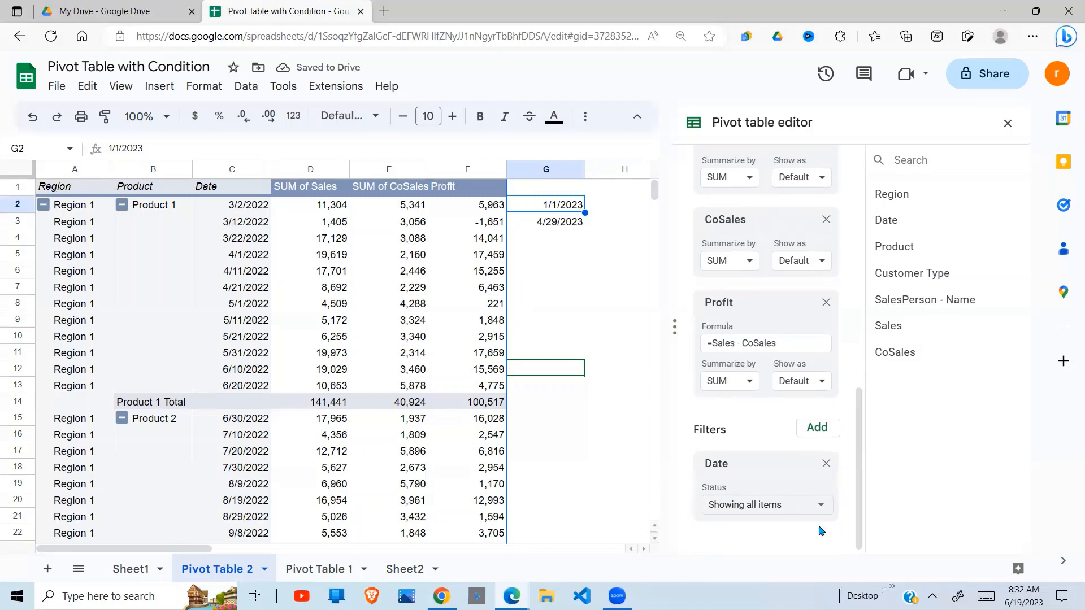
Set the Date filter to filter by condition with the option Custom formula is.
left_click(822, 506)
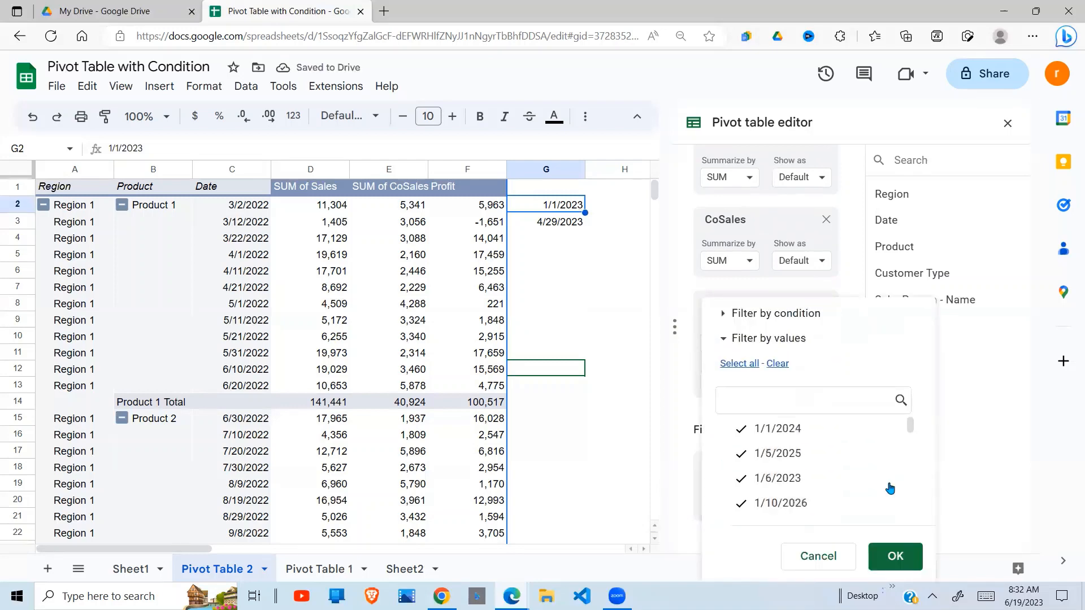
left_click(805, 313)
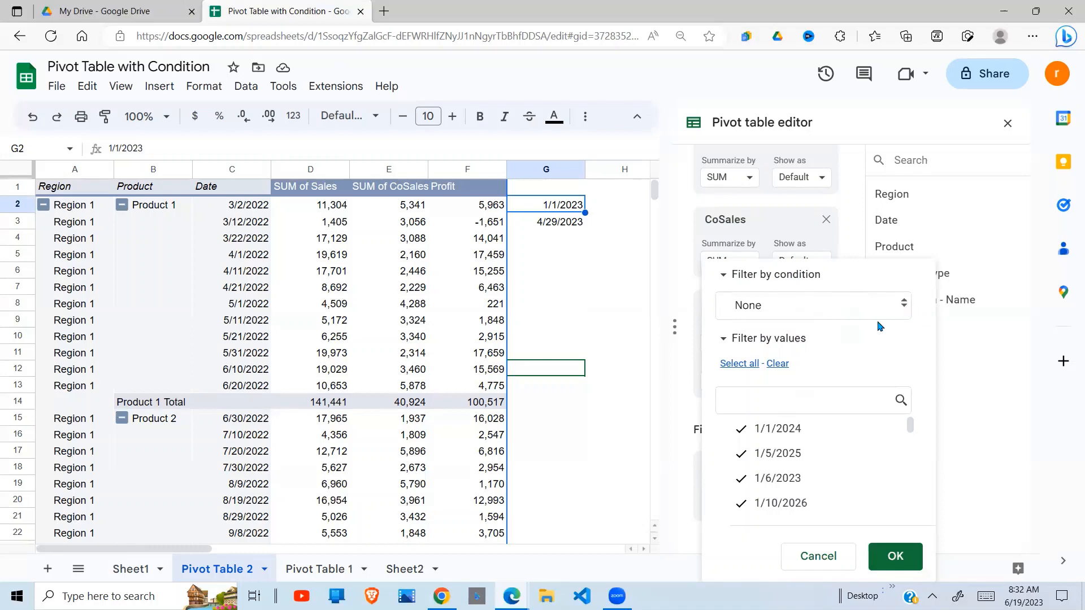
left_click(904, 308)
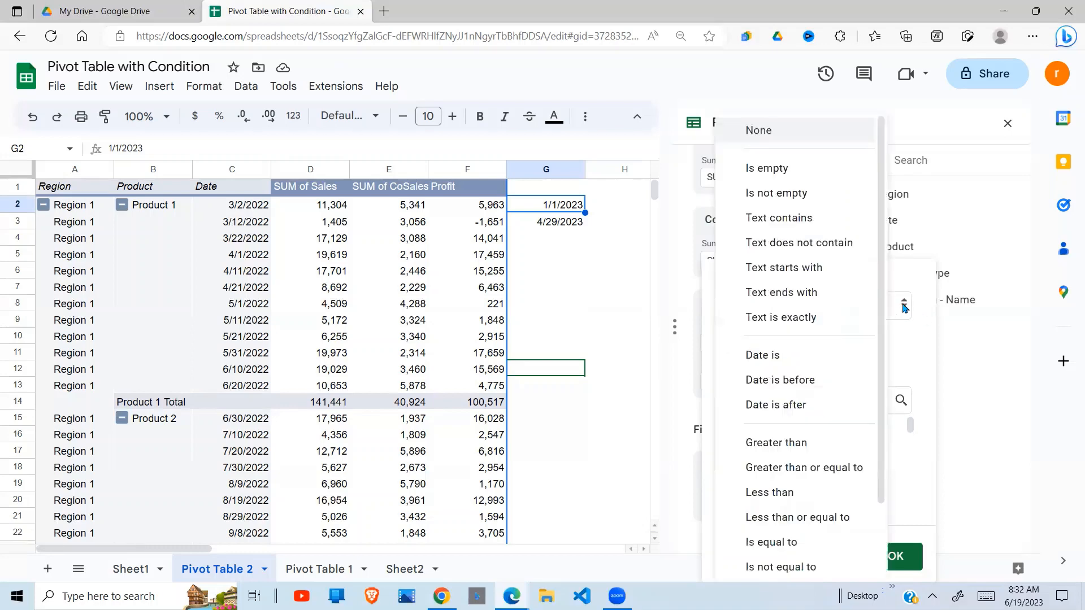
scroll(874, 391, "down", 3)
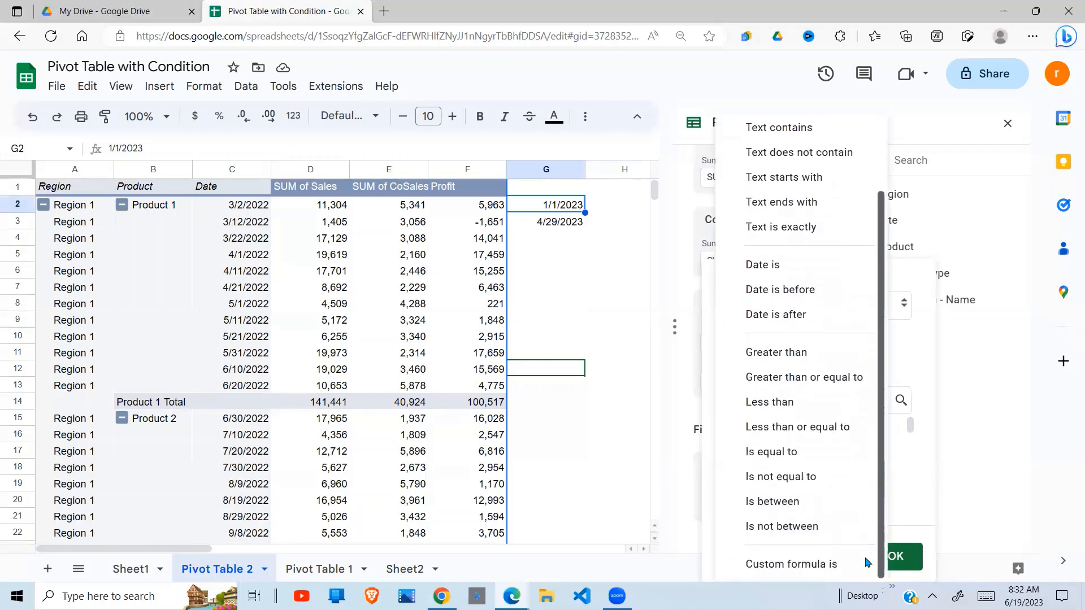
left_click(812, 565)
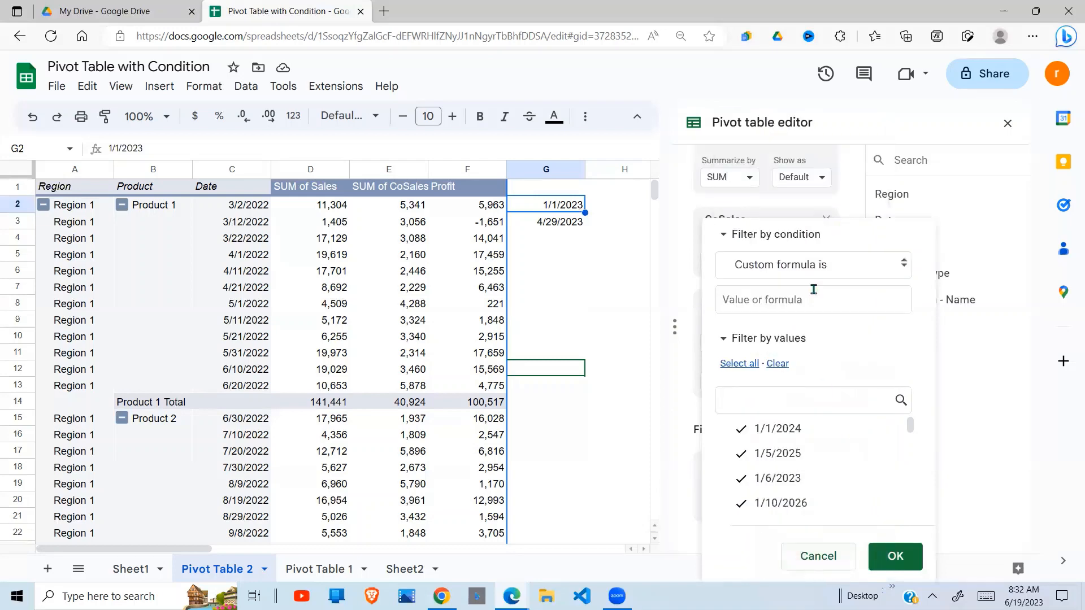
Enter =AND(Date>=G2,Date<=G3) as the Date filter's custom formula and apply the filter.
left_click(733, 301)
type("=")
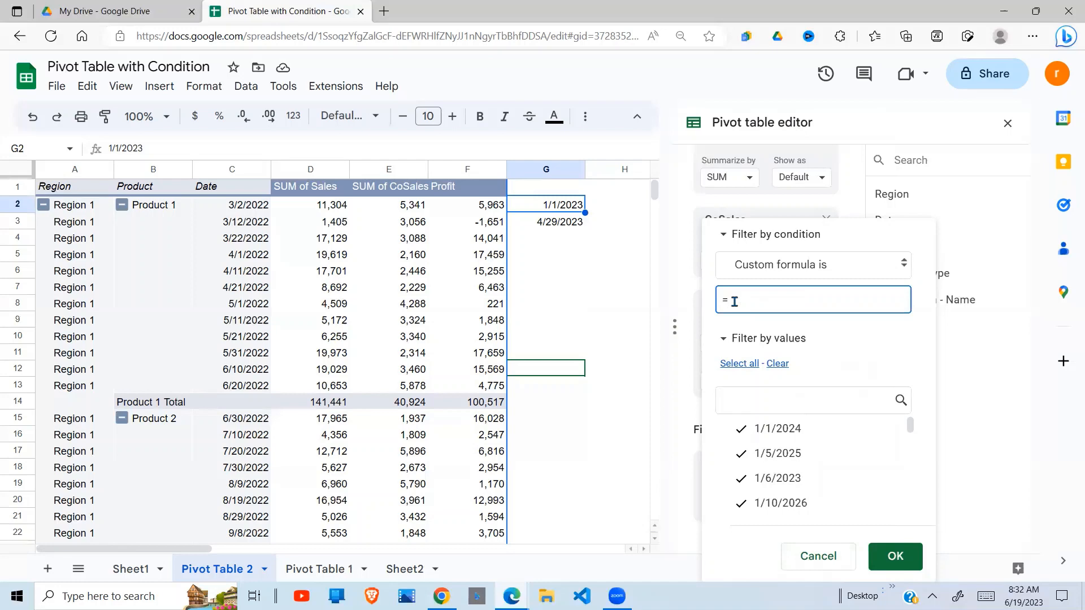
type("AND(Date>=g")
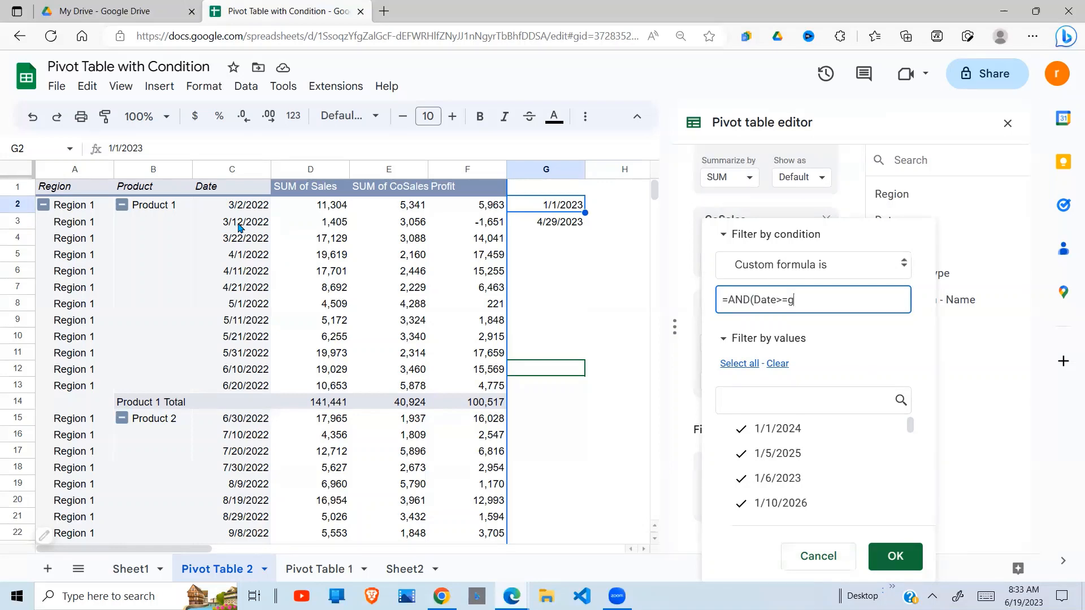
key("BackSpace")
type("G2")
type(",Date<")
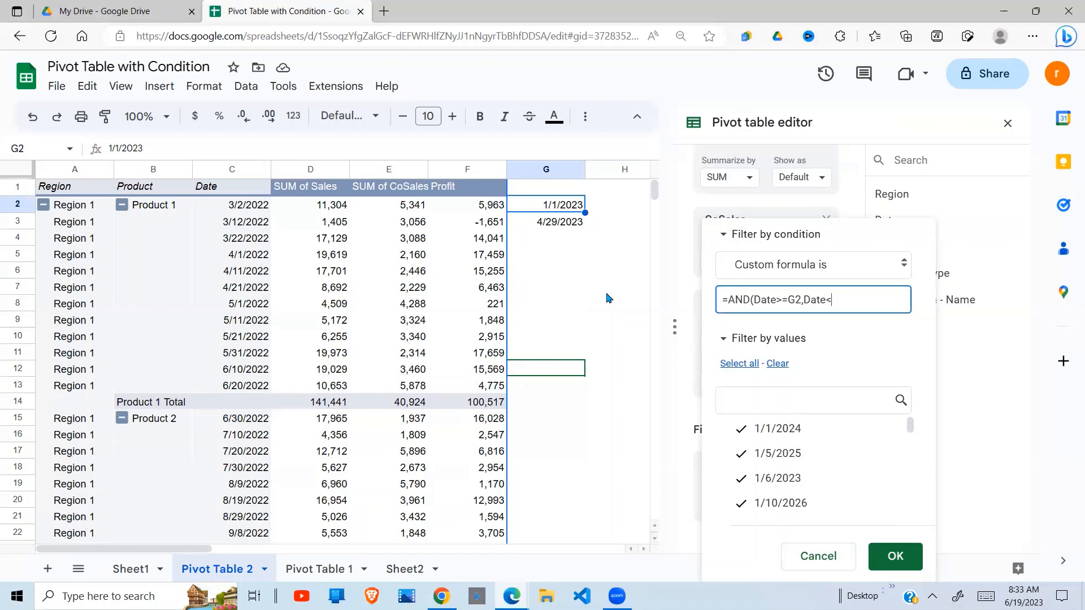
type("+")
key("BackSpace")
type("=")
type("g3")
key("BackSpace")
key("BackSpace")
type("G3)")
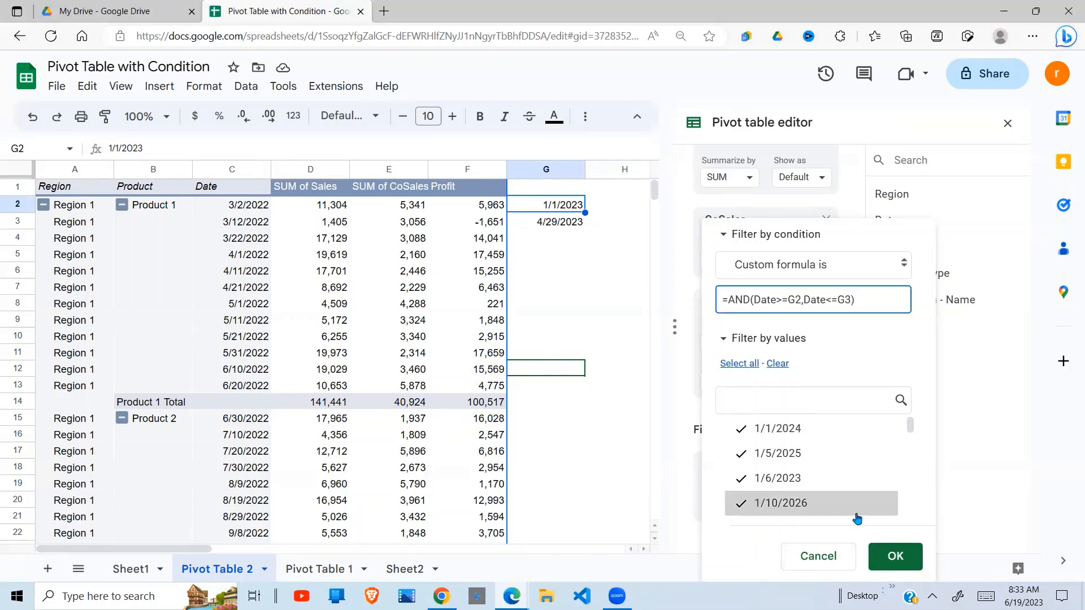
left_click(898, 556)
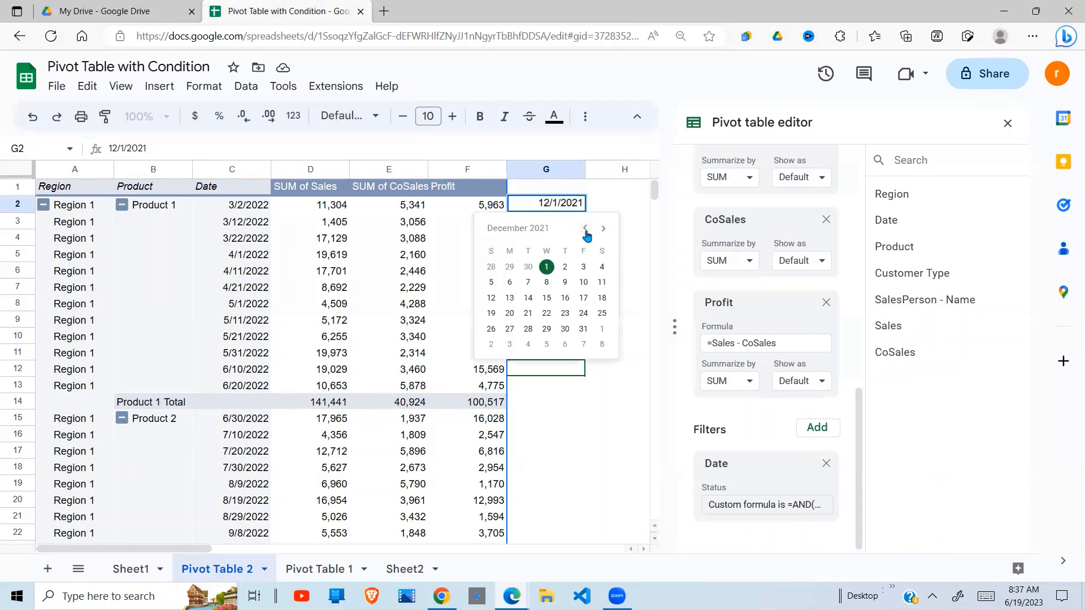
Set the start date in cell G2 to 1/1/2022.
left_click(585, 229)
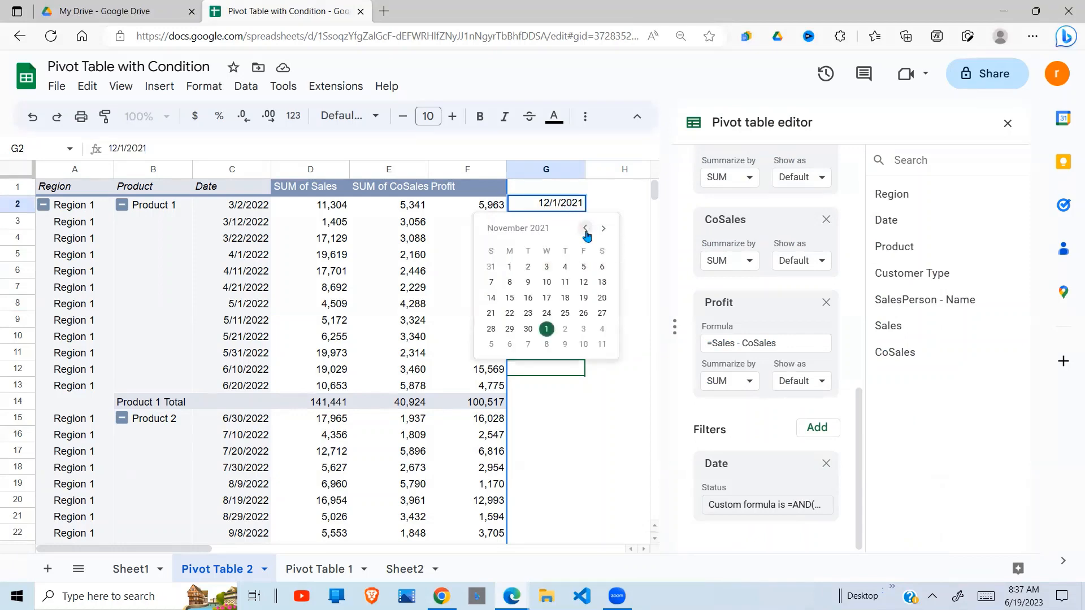
left_click(603, 229)
left_click(604, 228)
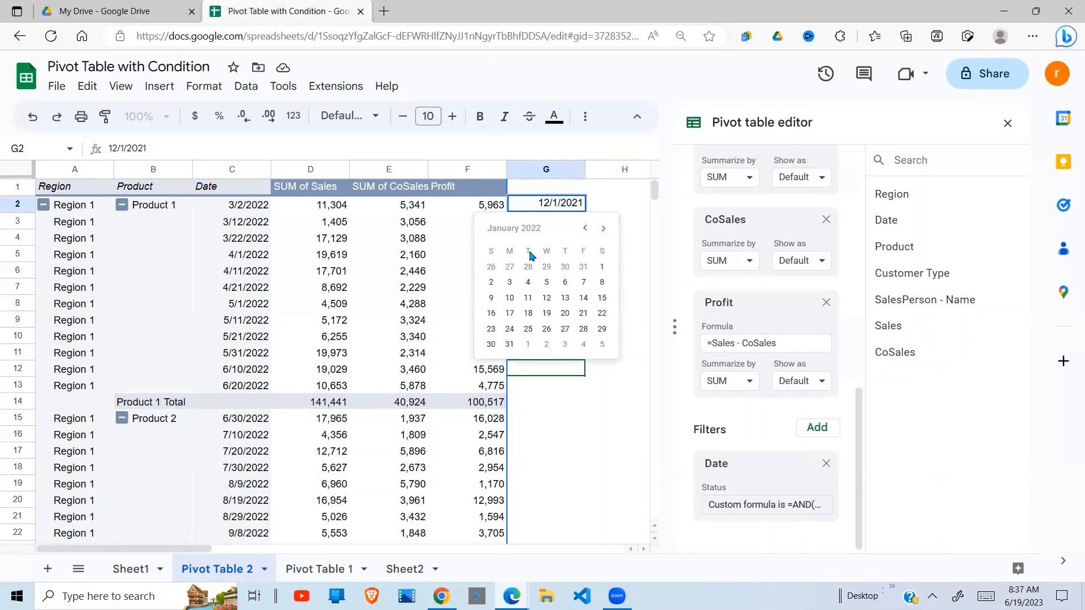
left_click(601, 267)
Set the end date in cell G3 to 3/31/2022.
double_click(573, 222)
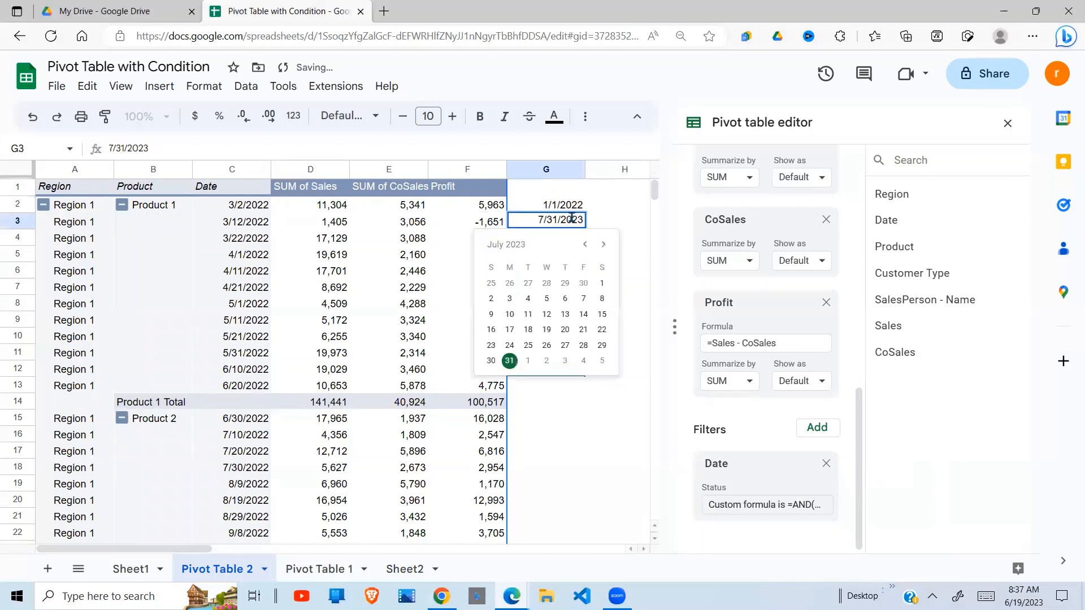
left_click(585, 244)
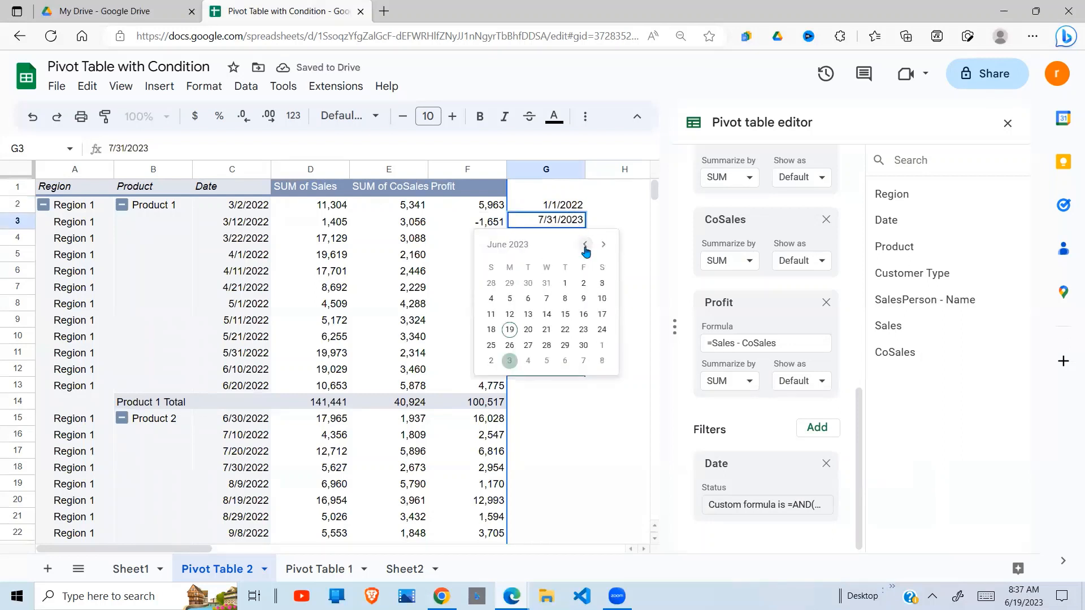
left_click(585, 244)
left_click(585, 245)
left_click(586, 244)
left_click(585, 244)
left_click(585, 244)
left_click(586, 244)
left_click(585, 244)
left_click(585, 244)
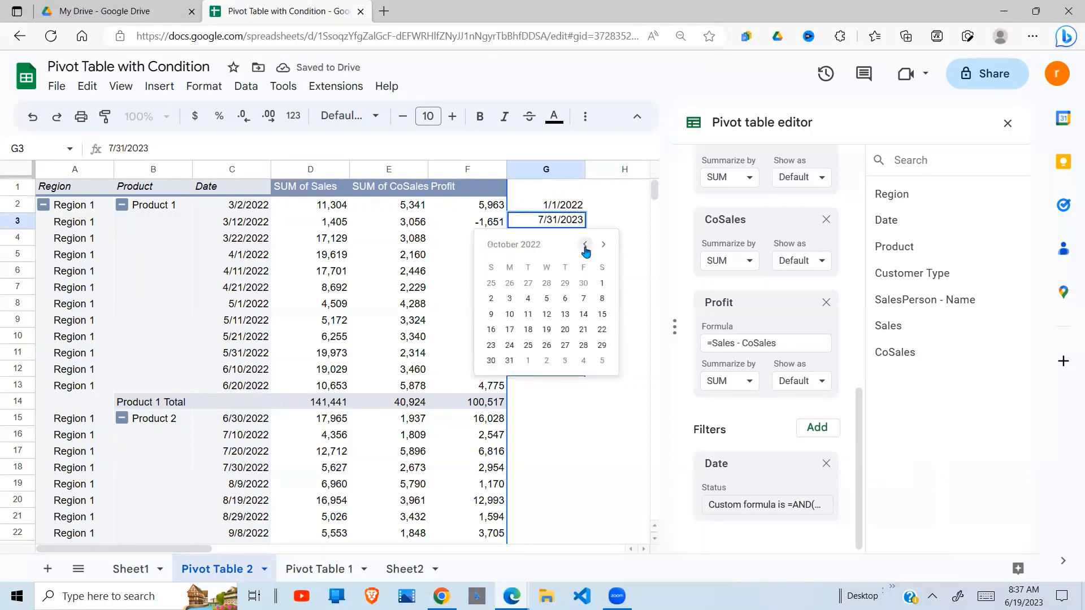
left_click(585, 244)
left_click(585, 244)
left_click(586, 244)
left_click(586, 244)
left_click(585, 244)
left_click(585, 244)
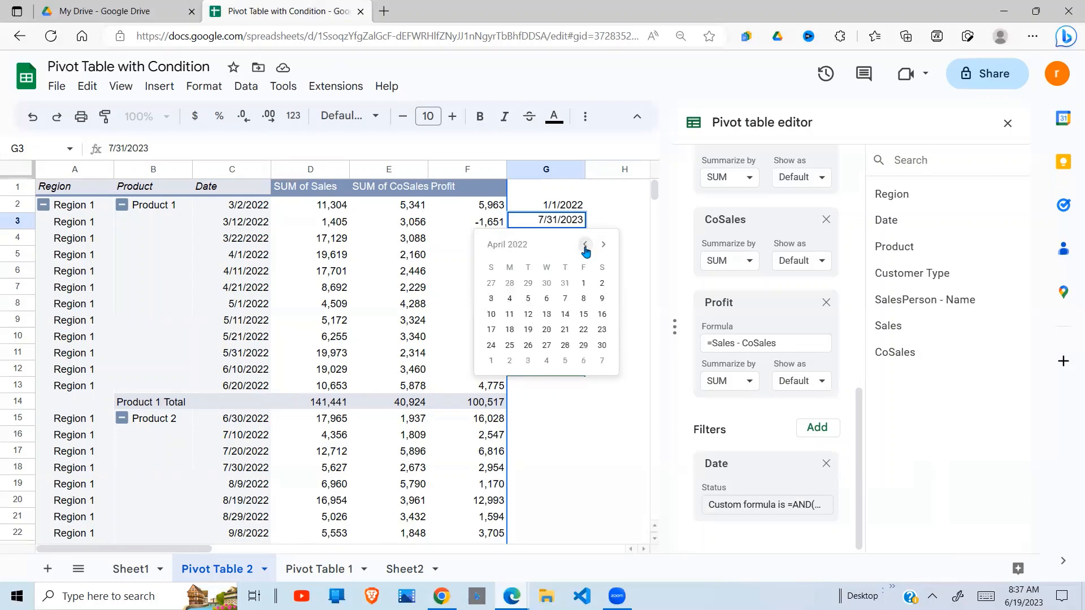
left_click(585, 244)
left_click(565, 346)
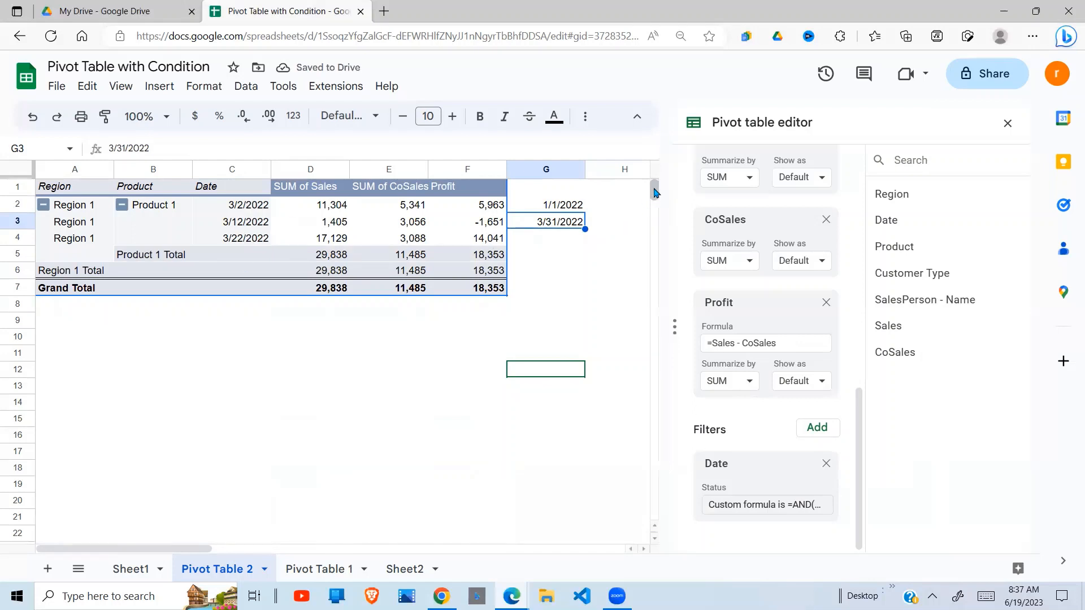
Change the end date in cell G3 to 7/30/2022.
left_click(582, 206)
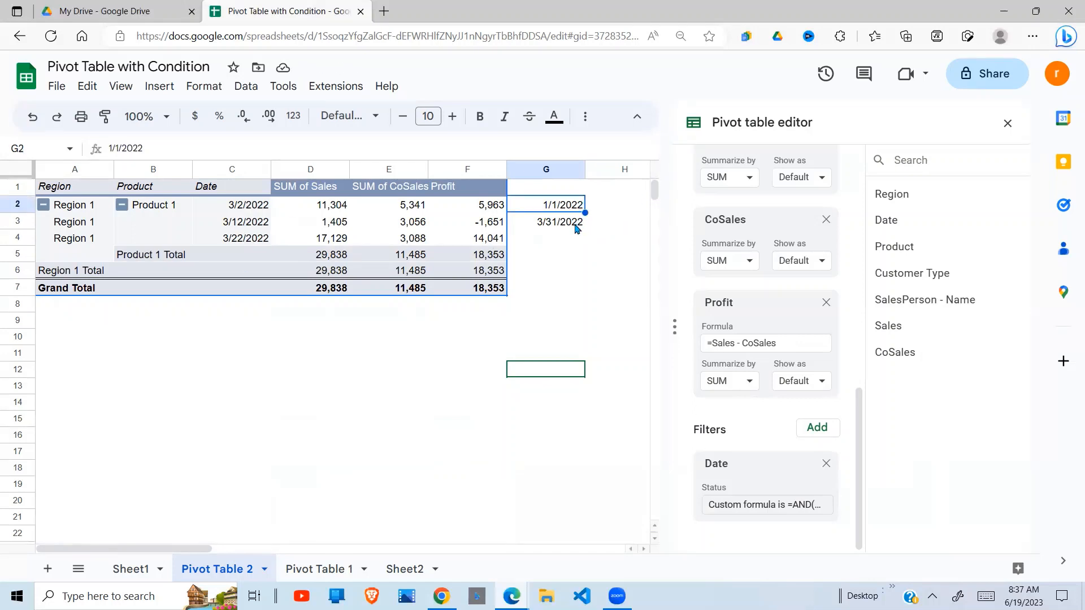
left_click(576, 229)
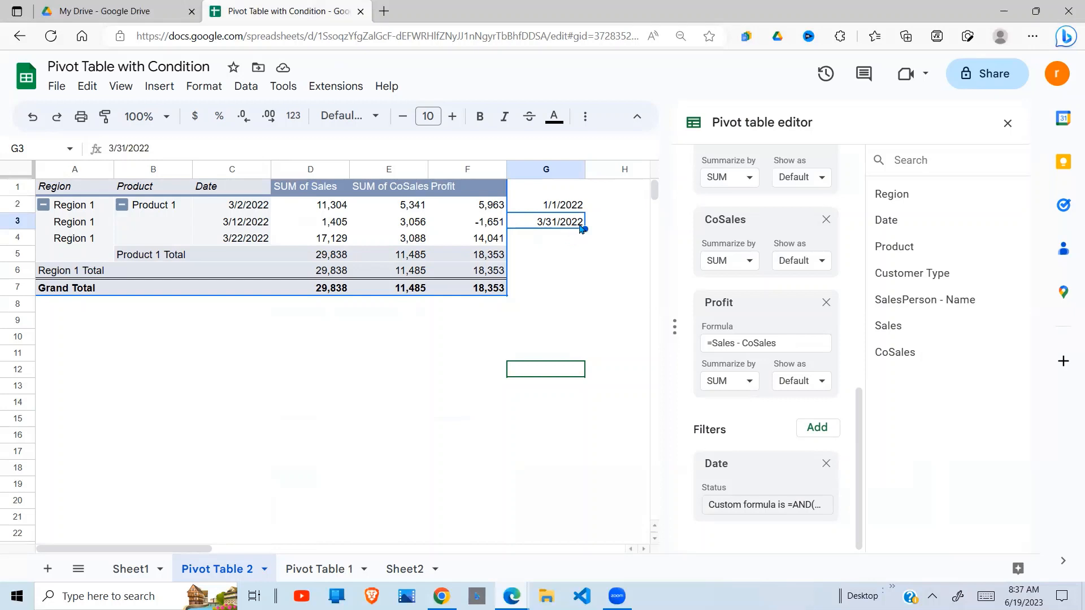
double_click(579, 224)
left_click(603, 243)
left_click(603, 245)
left_click(603, 244)
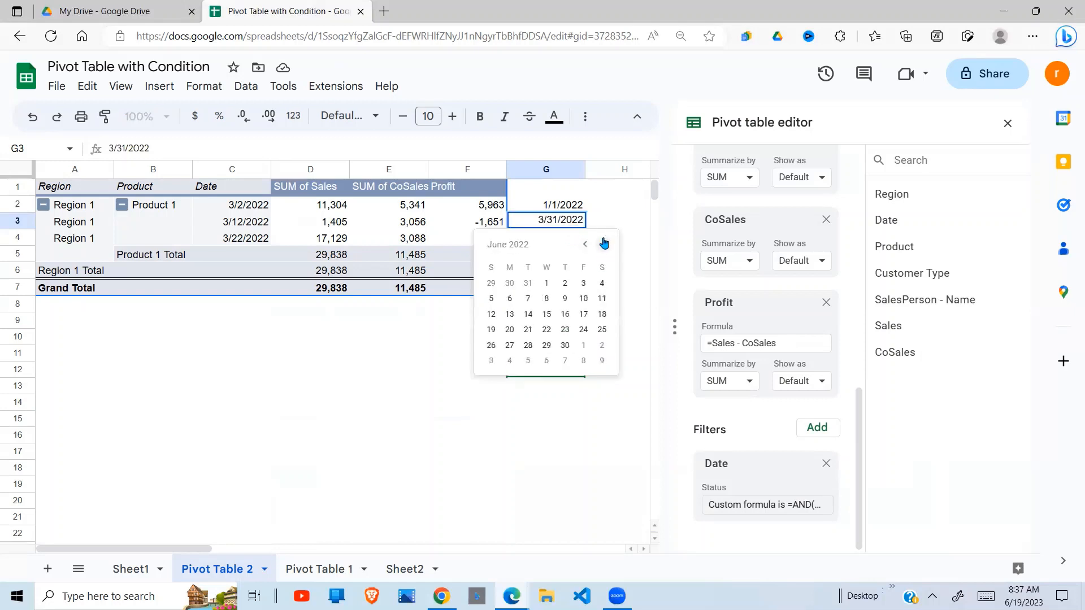
left_click(604, 244)
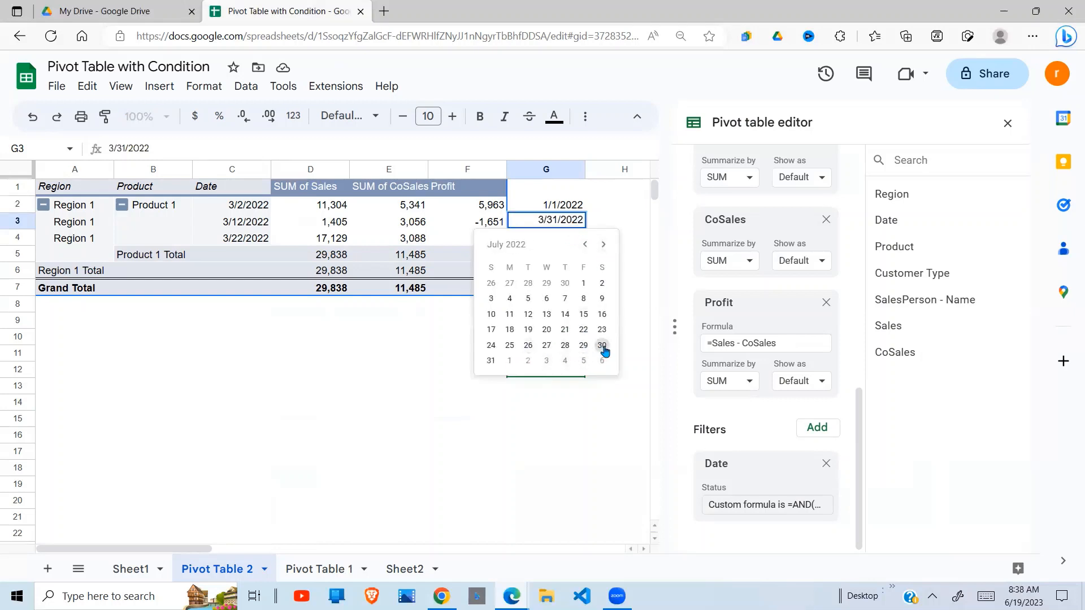
left_click(602, 346)
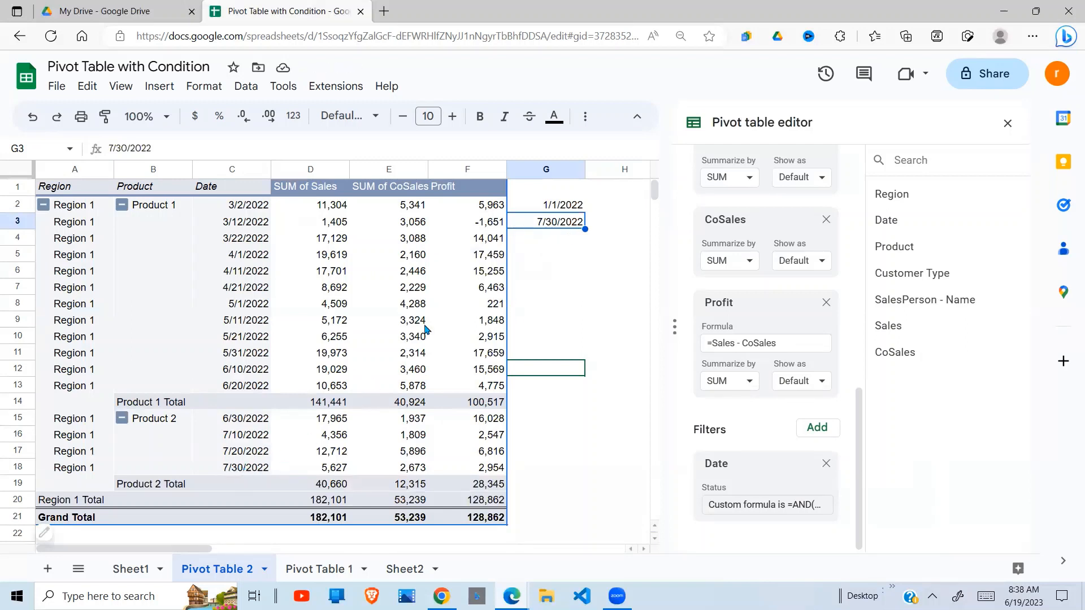
Extend the date range by setting the end date in cell G3 to 11/30/2022.
double_click(574, 228)
left_click(603, 246)
left_click(603, 245)
left_click(603, 245)
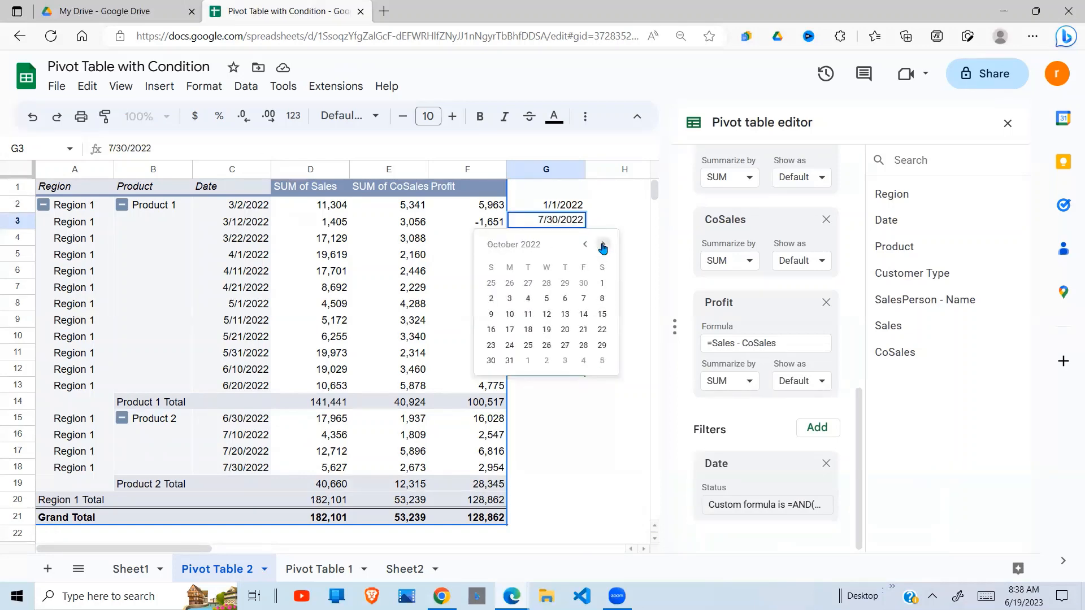
left_click(603, 245)
left_click(546, 345)
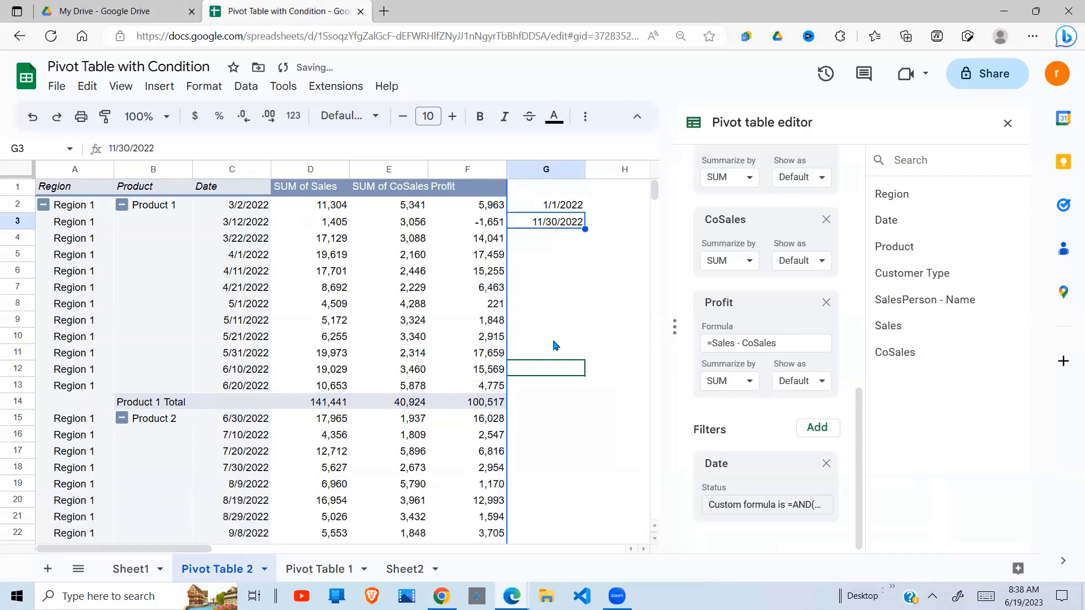
Examine the rows of the filtered pivot table down towards its end.
left_click(578, 323)
key("Down")
key("Down")
key("Down")
key("Down")
key("Down")
key("Down")
key("Down")
key("Down")
key("Down")
key("Down")
key("Down")
key("Down")
key("Down")
key("Down")
key("Down")
key("Down")
key("Down")
key("Down")
key("Down")
key("Down")
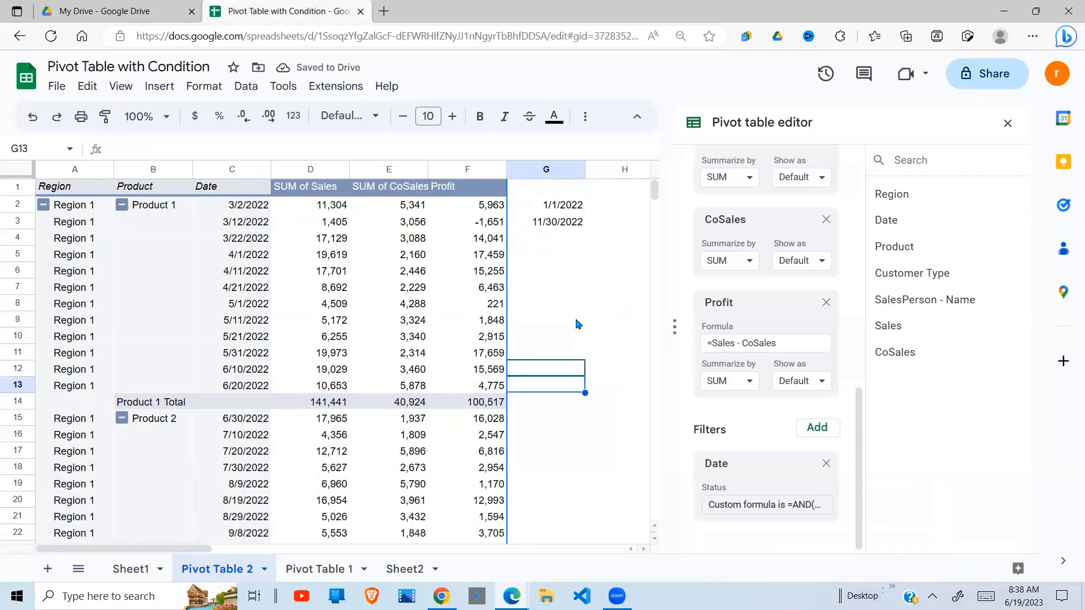